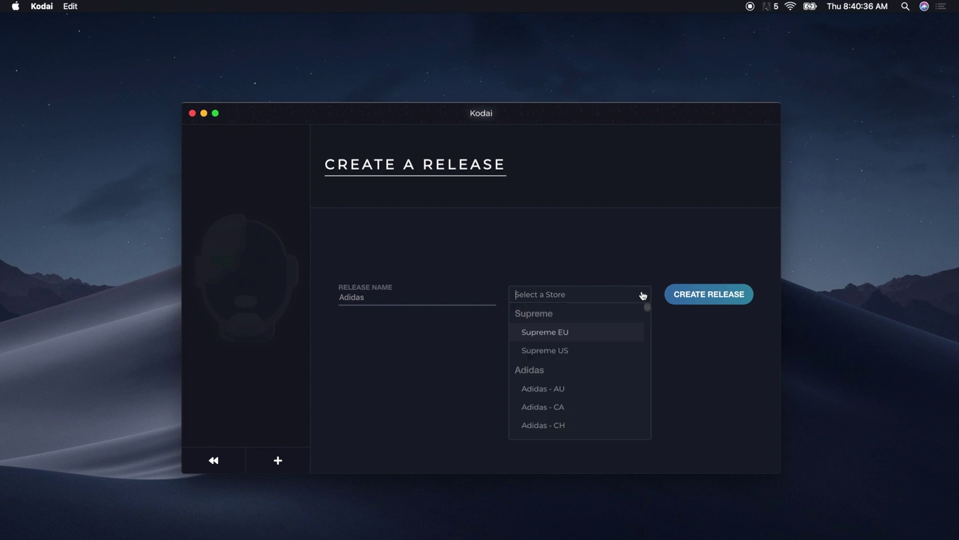
Choose Adidas - US as the store for the Adidas release and create the release.
{"action": "scroll", "coordinate": [530, 406], "scroll_direction": "down", "scroll_amount": 6}
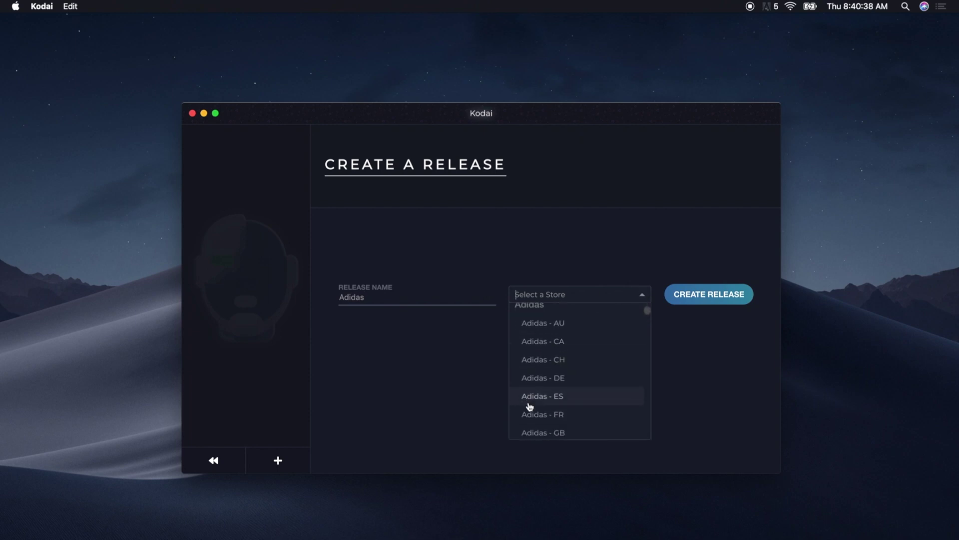
{"action": "scroll", "coordinate": [529, 407], "scroll_direction": "down", "scroll_amount": 5}
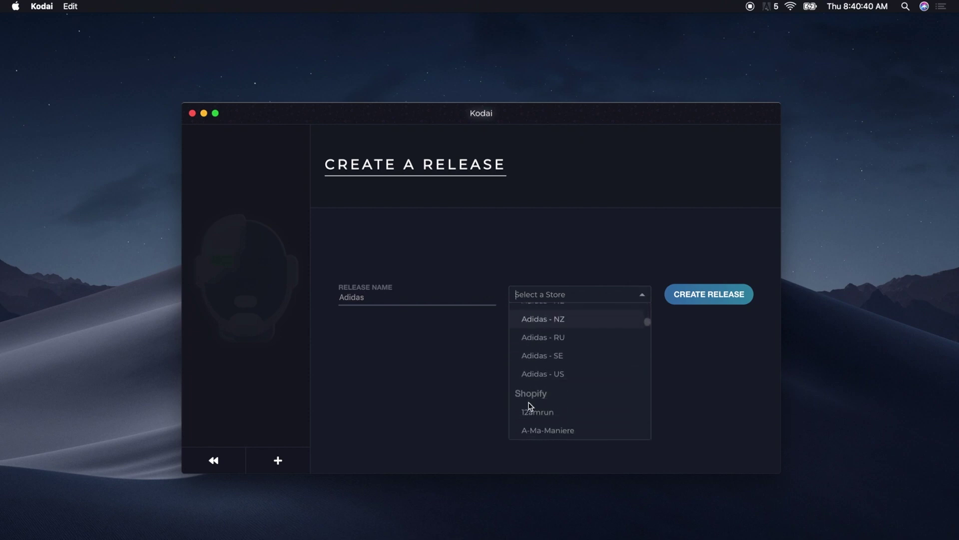
{"action": "left_click", "coordinate": [565, 374]}
{"action": "left_click", "coordinate": [714, 295]}
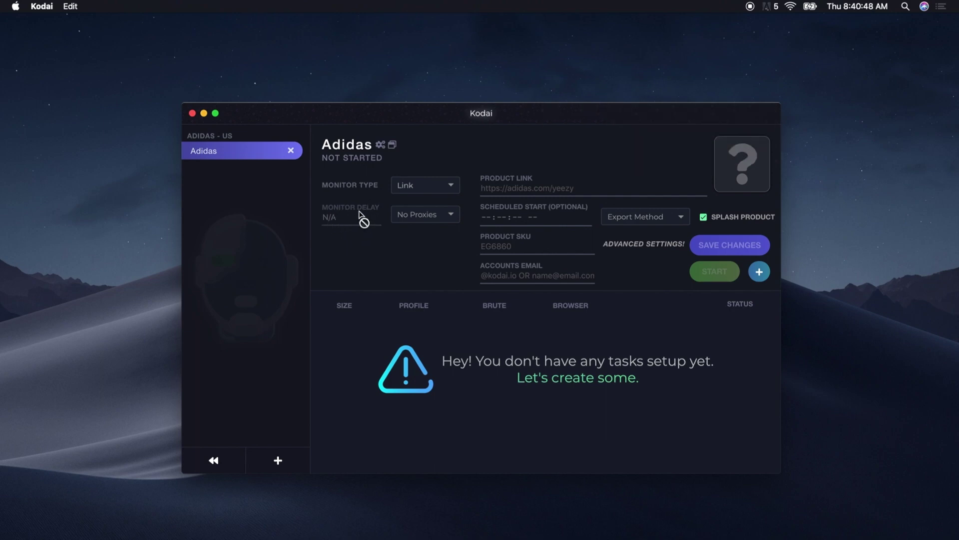
{"action": "left_click", "coordinate": [704, 218]}
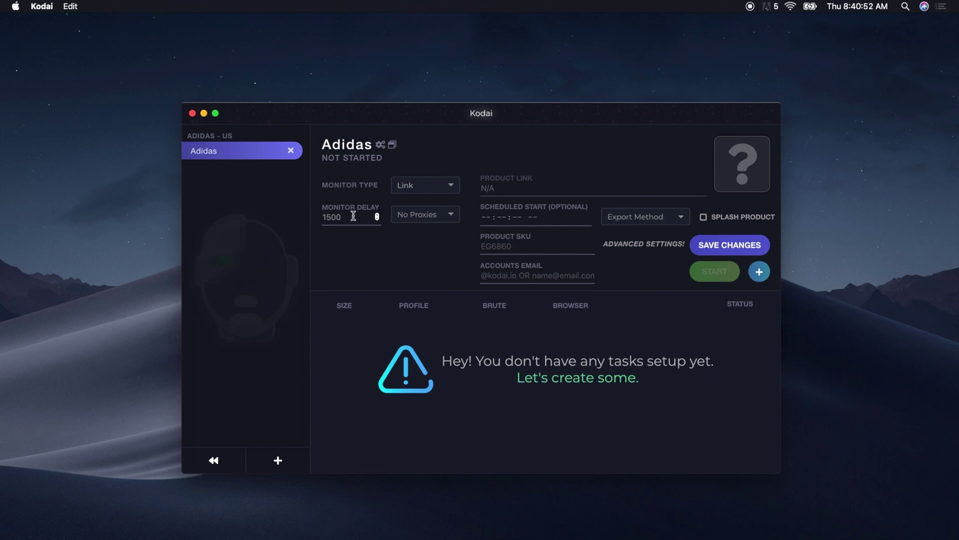
{"action": "left_click", "coordinate": [705, 220]}
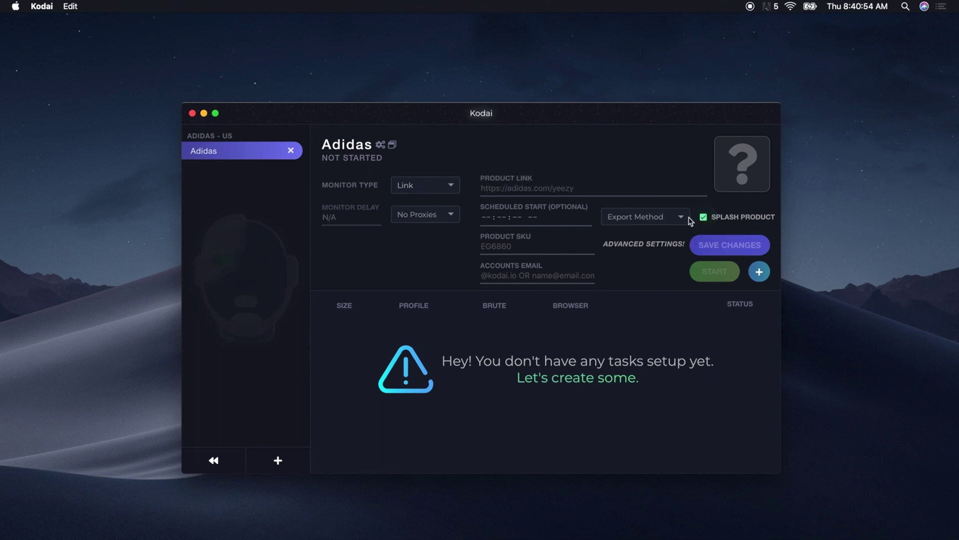
{"action": "left_click", "coordinate": [426, 192]}
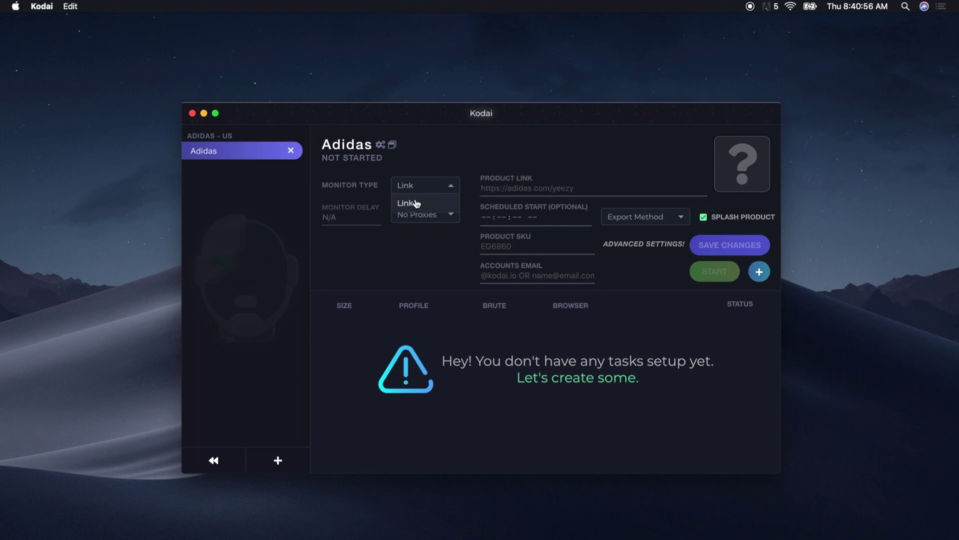
{"action": "left_click", "coordinate": [442, 186]}
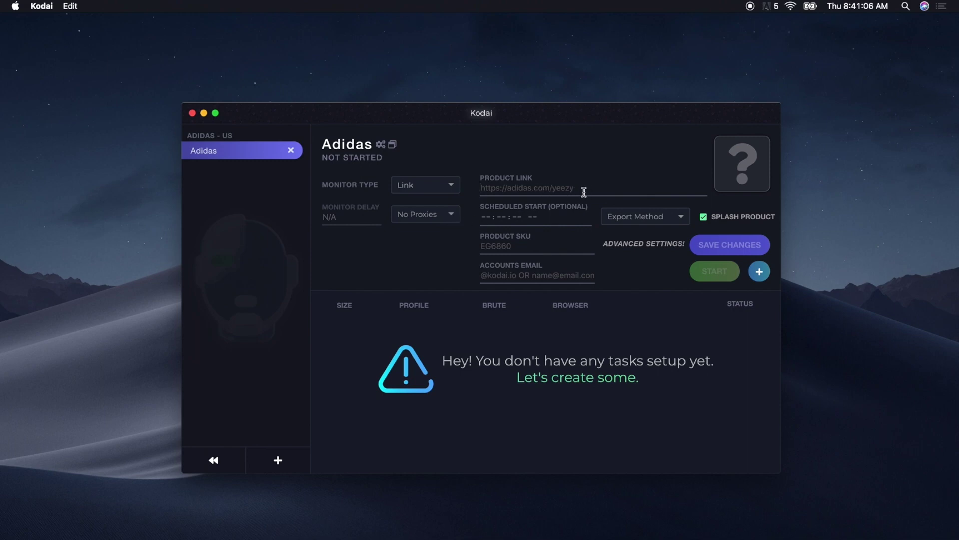
{"action": "left_click", "coordinate": [505, 190]}
{"action": "type", "text": "@kodai.io"}
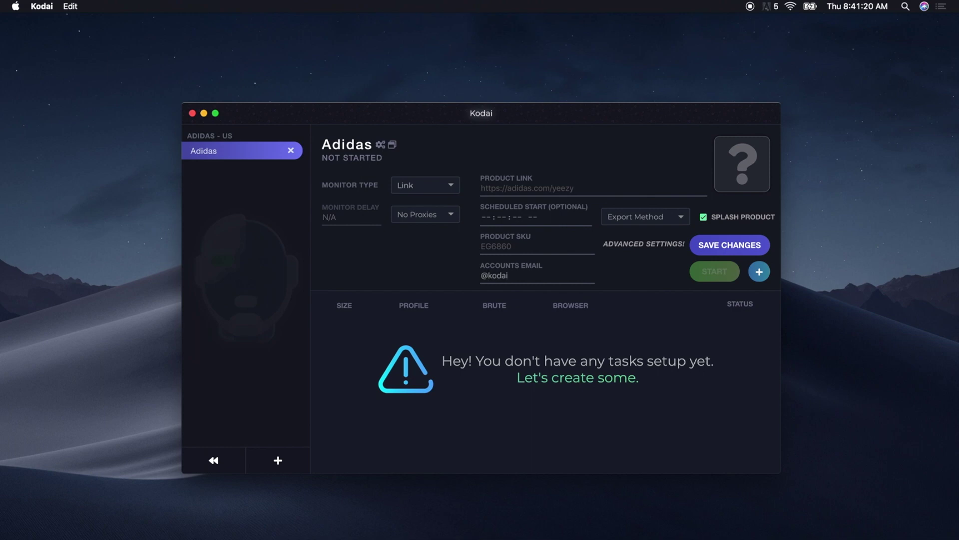
{"action": "left_click", "coordinate": [663, 218]}
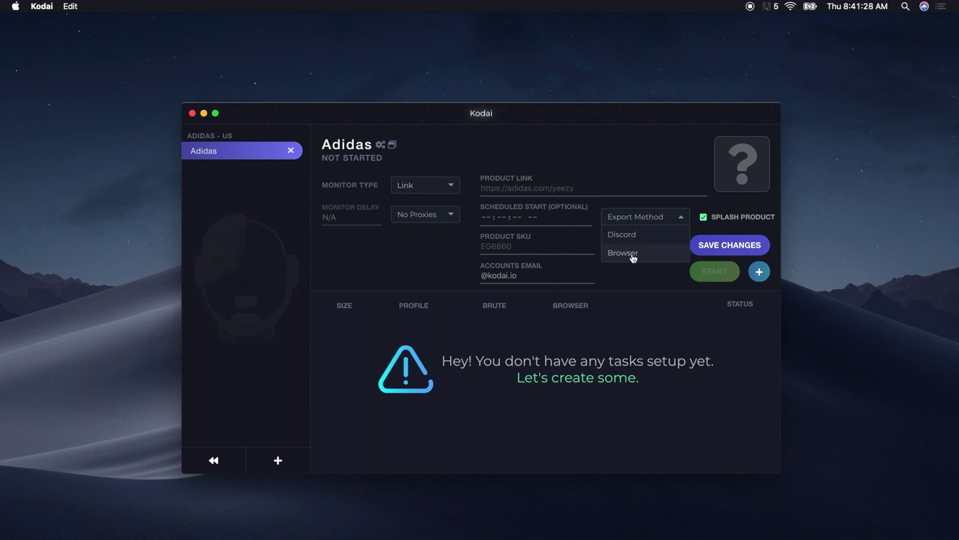
{"action": "left_click", "coordinate": [636, 278]}
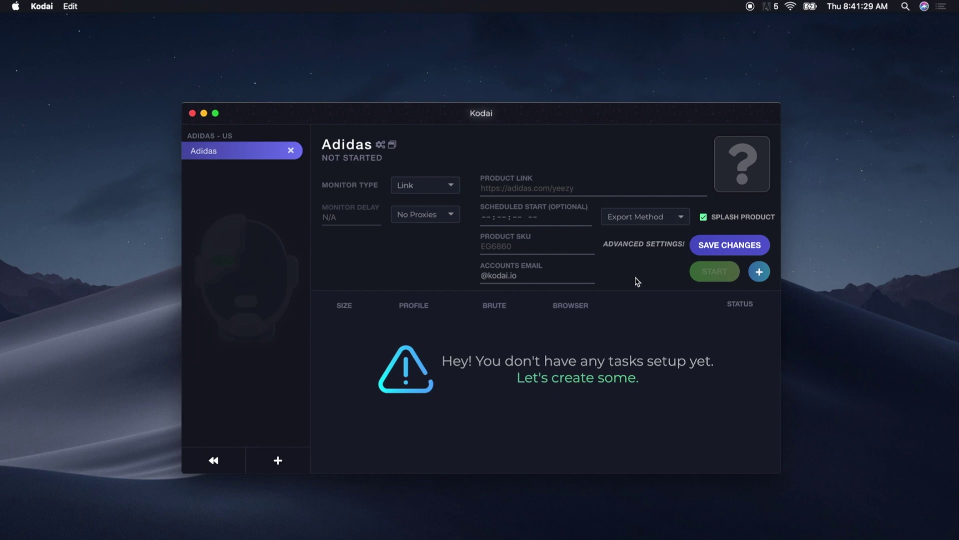
Try 2Captcha as the captcha solving method in the advanced Adidas settings, then restore Captcha Harvester.
{"action": "left_click", "coordinate": [666, 248]}
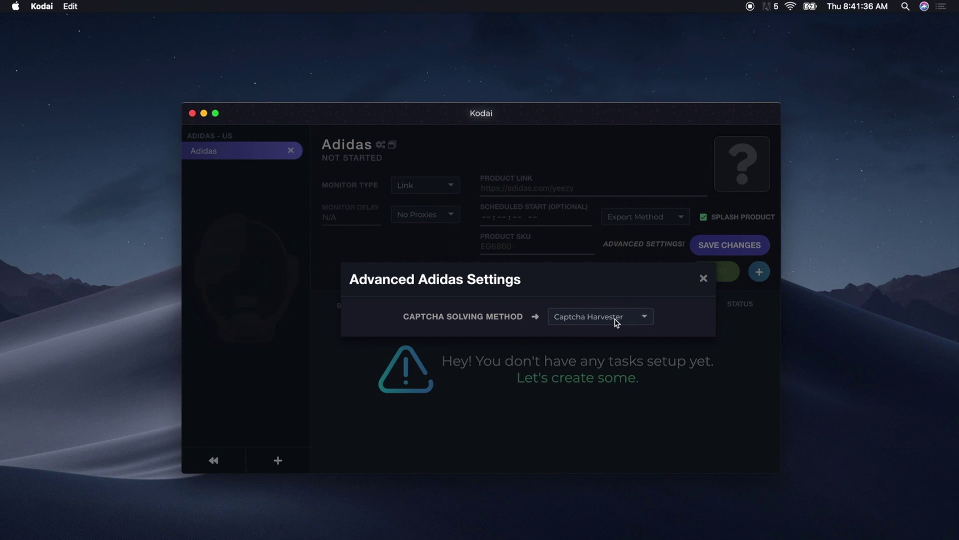
{"action": "left_click", "coordinate": [619, 320]}
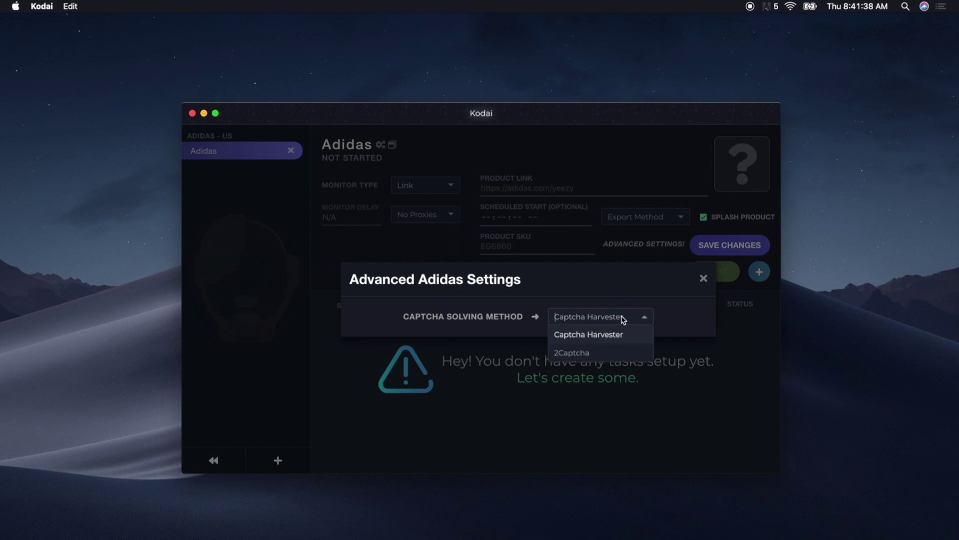
{"action": "left_click", "coordinate": [600, 352]}
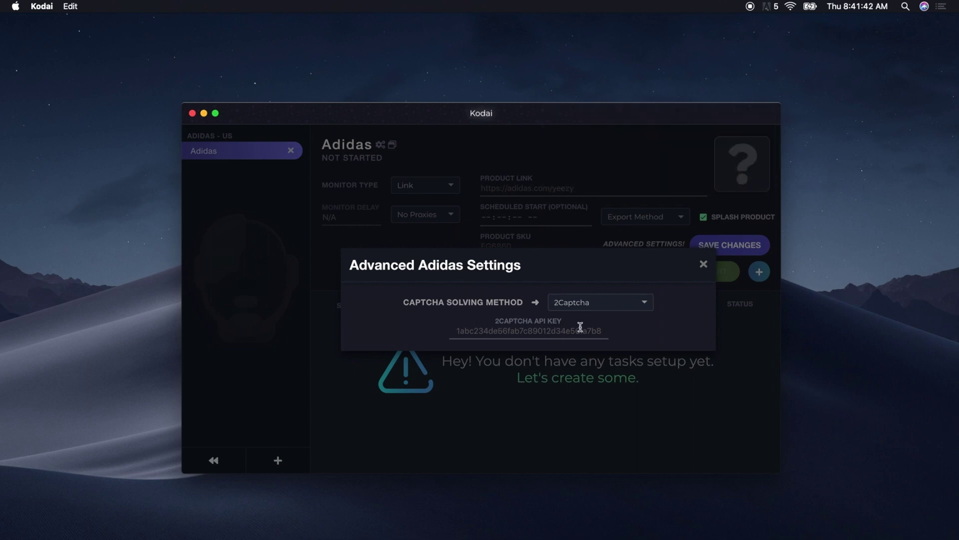
{"action": "left_click", "coordinate": [624, 305]}
{"action": "left_click", "coordinate": [606, 320]}
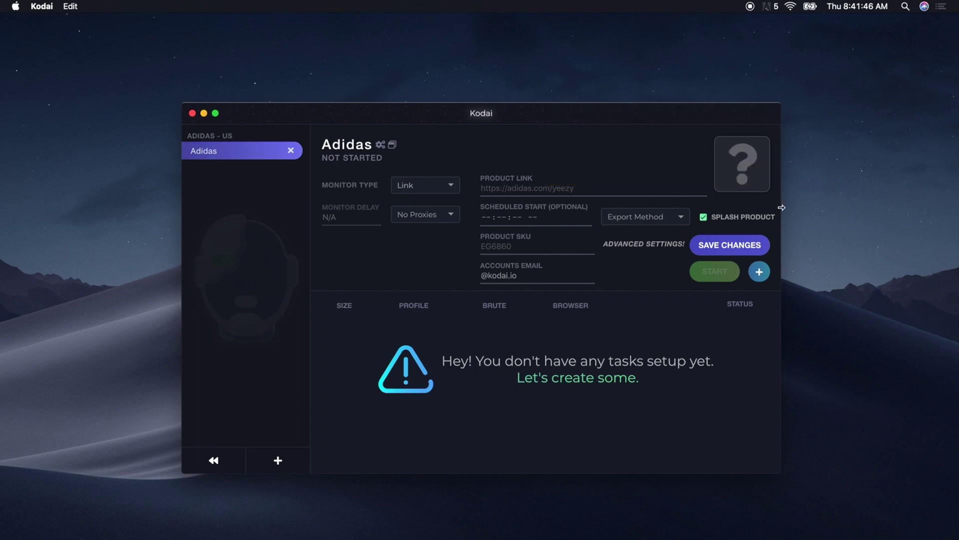
Turn off the splash product option, set the monitor delay to 10000, and save the release changes.
{"action": "left_click", "coordinate": [704, 219]}
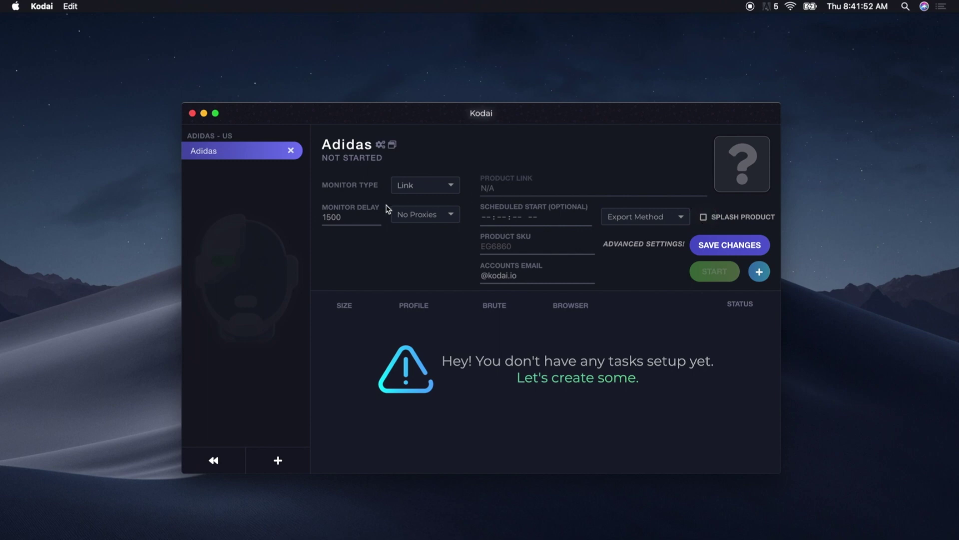
{"action": "left_click_drag", "start_coordinate": [353, 216], "coordinate": [261, 219]}
{"action": "type", "text": "100"}
{"action": "left_click", "coordinate": [728, 246]}
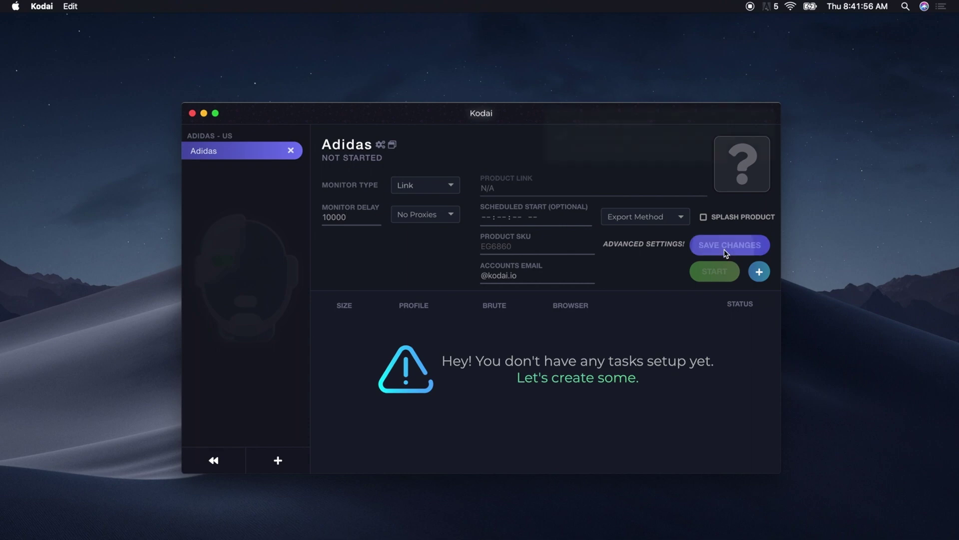
Switch to Chrome and copy the SKU EE7392 from the address of the Superstar 80s Shoes page.
{"action": "left_click", "coordinate": [511, 248]}
{"action": "key", "text": "super+space"}
{"action": "type", "text": "chr"}
{"action": "key", "text": "Return"}
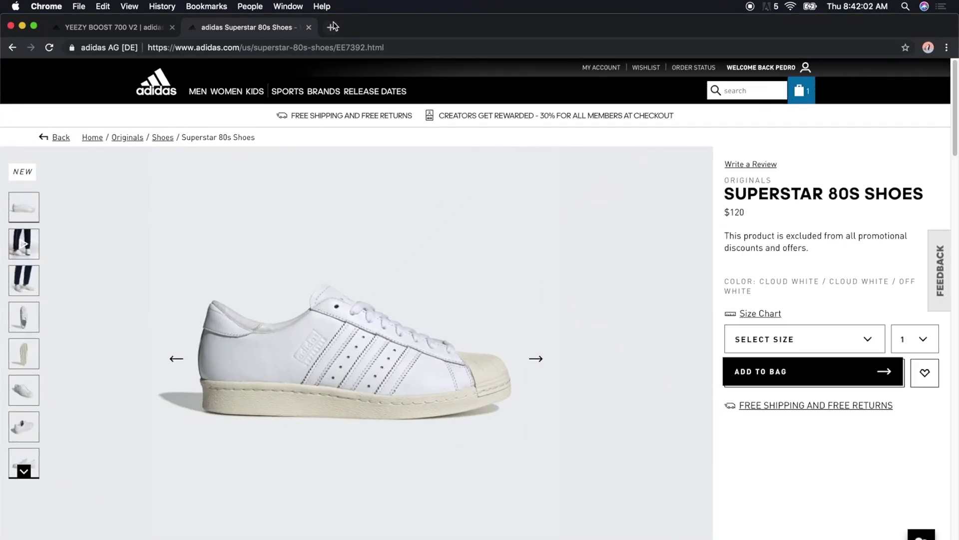
{"action": "left_click", "coordinate": [340, 46]}
{"action": "left_click", "coordinate": [336, 47]}
{"action": "left_click_drag", "start_coordinate": [340, 47], "coordinate": [361, 46]}
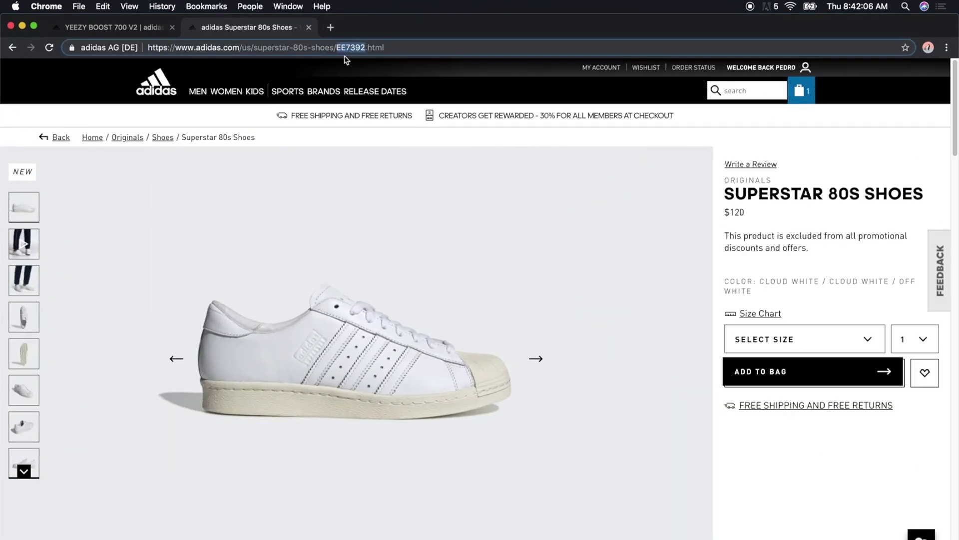
Return to Kodai and enter EE7392 as the release's product SKU.
{"action": "left_click", "coordinate": [22, 26]}
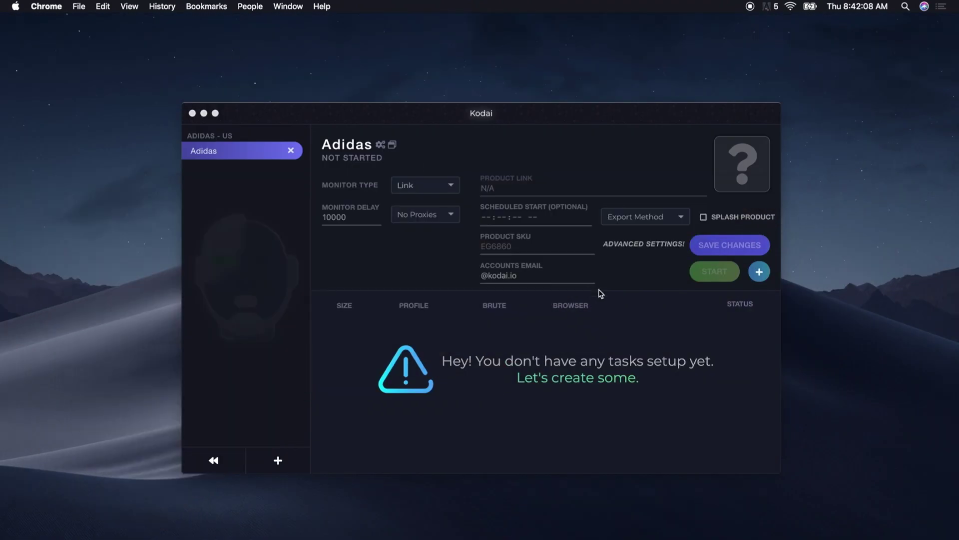
{"action": "left_click", "coordinate": [513, 250]}
{"action": "type", "text": "EE7392"}
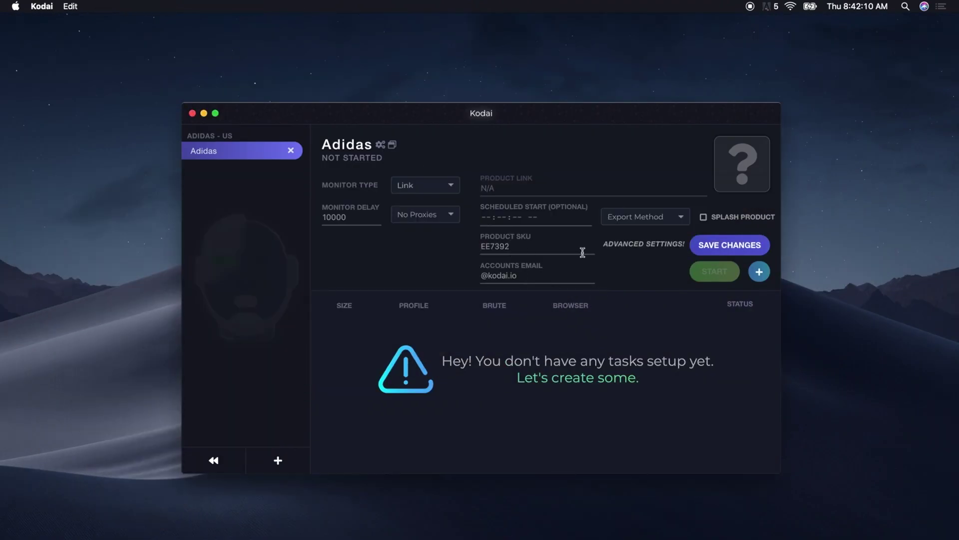
Set the export method to Browser and save the release changes.
{"action": "left_click", "coordinate": [658, 220]}
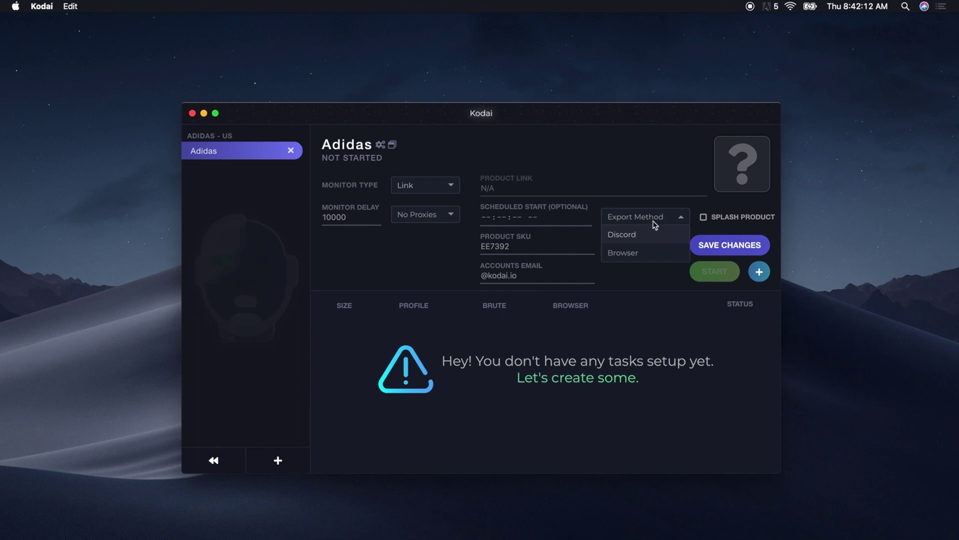
{"action": "left_click", "coordinate": [623, 253]}
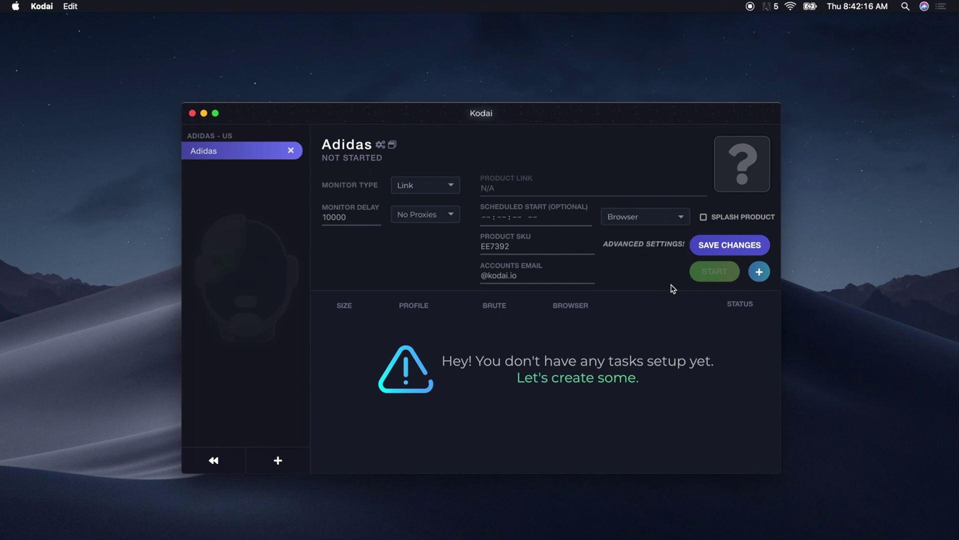
{"action": "left_click", "coordinate": [747, 250]}
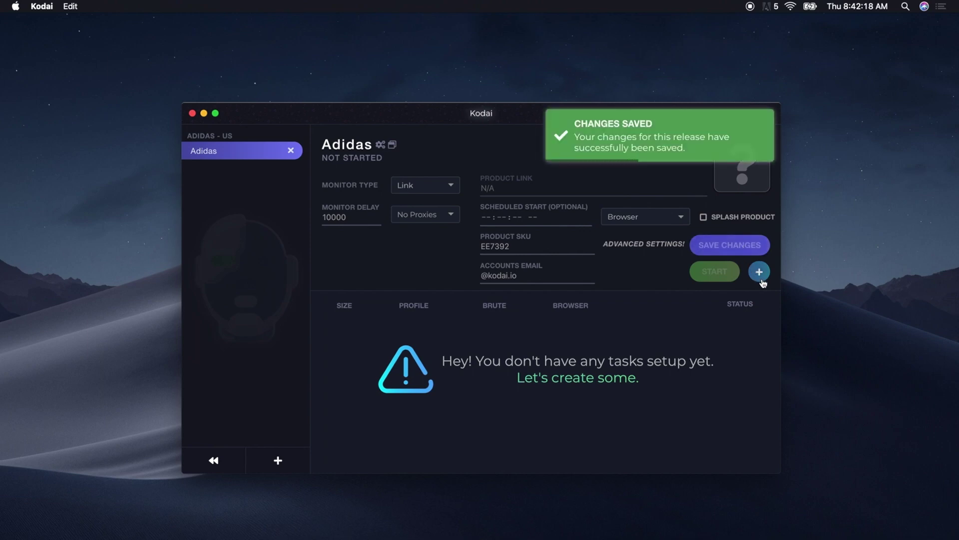
Create three tasks with the size Random for the Adidas release.
{"action": "left_click", "coordinate": [762, 279]}
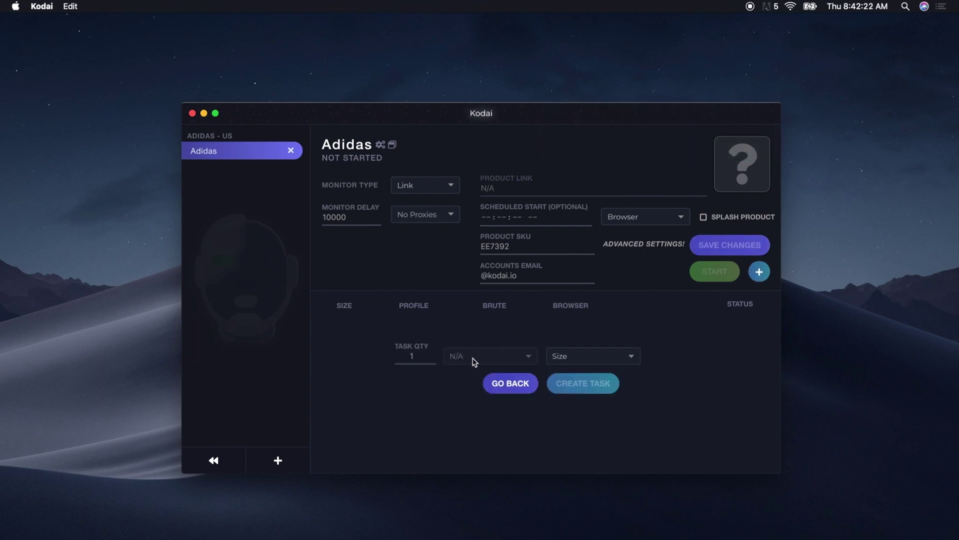
{"action": "left_click", "coordinate": [575, 363]}
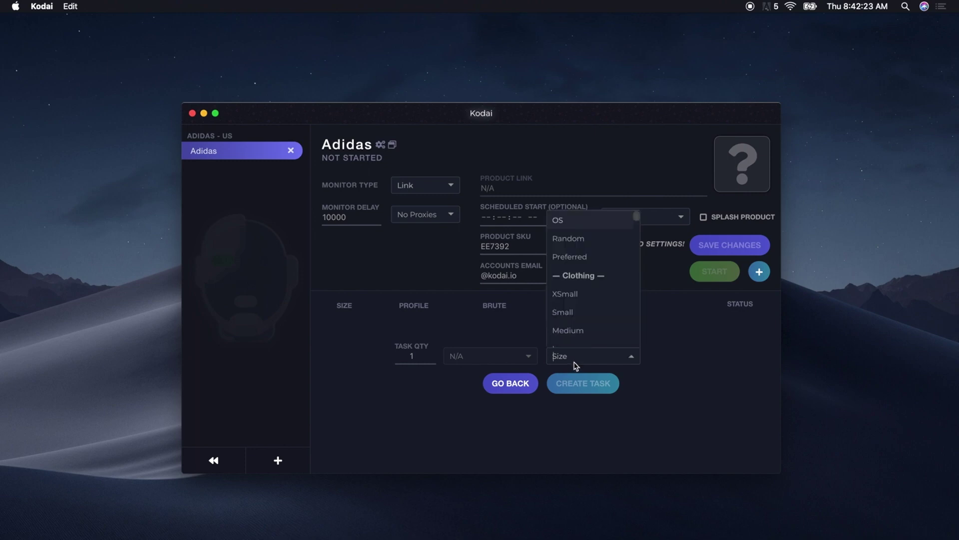
{"action": "left_click", "coordinate": [603, 240]}
{"action": "left_click", "coordinate": [583, 390]}
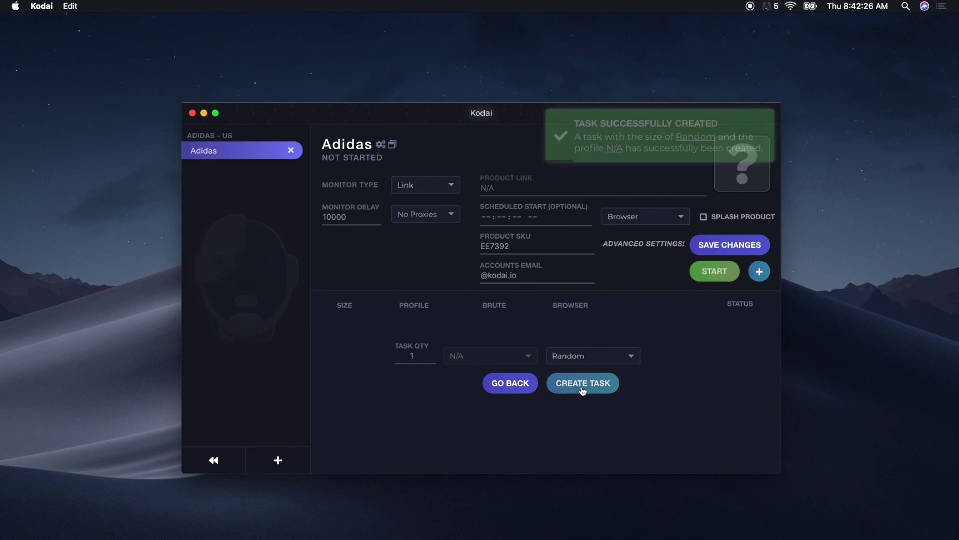
{"action": "left_click", "coordinate": [558, 389]}
{"action": "left_click", "coordinate": [558, 389]}
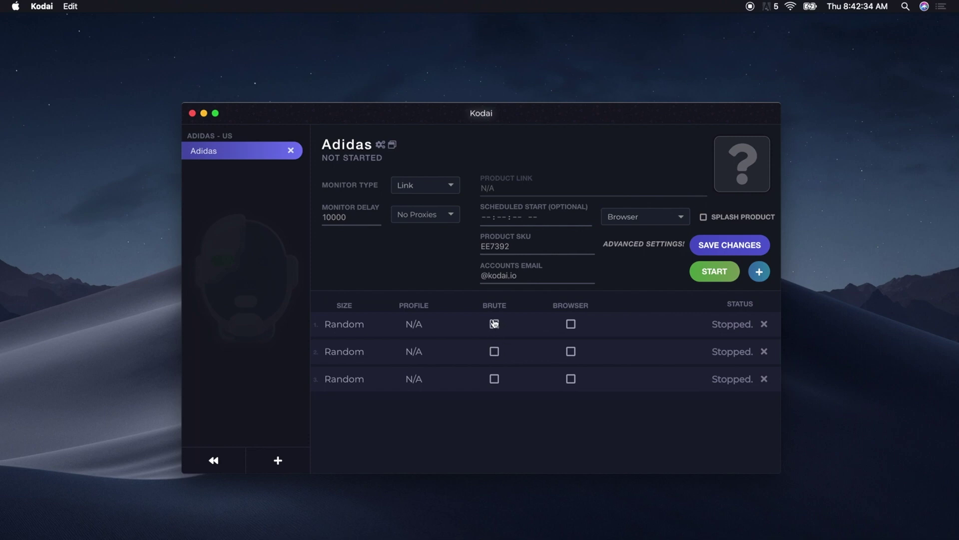
Enable Brute for the second task and Browser for the third task, and save the changes.
{"action": "left_click", "coordinate": [495, 352]}
{"action": "left_click", "coordinate": [570, 383]}
{"action": "left_click", "coordinate": [729, 246]}
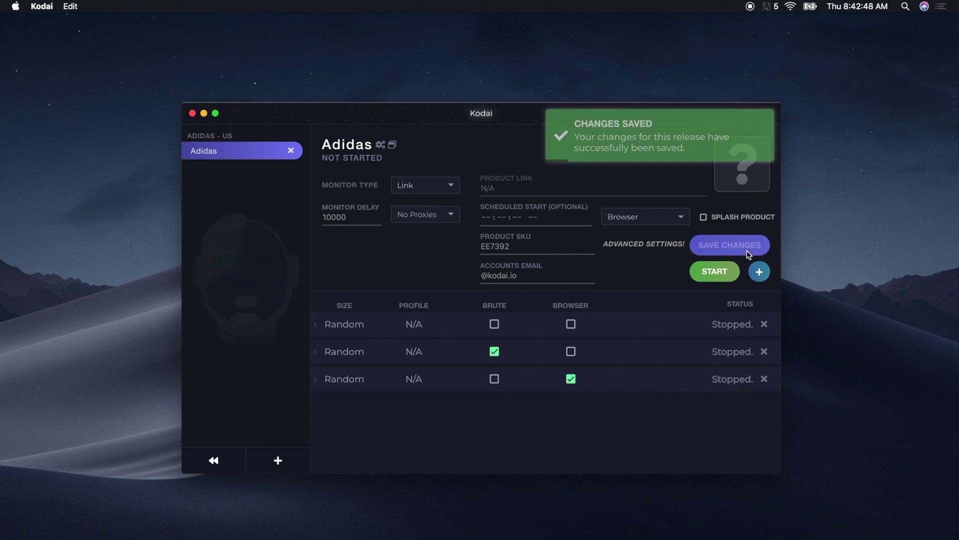
Start the Adidas release and export the first task's cart to the browser.
{"action": "left_click", "coordinate": [715, 272]}
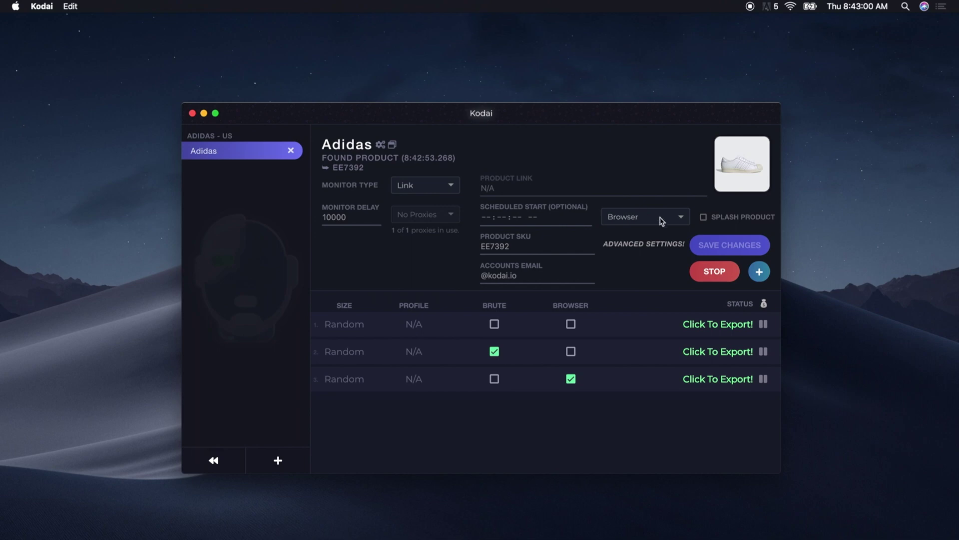
{"action": "left_click", "coordinate": [731, 330]}
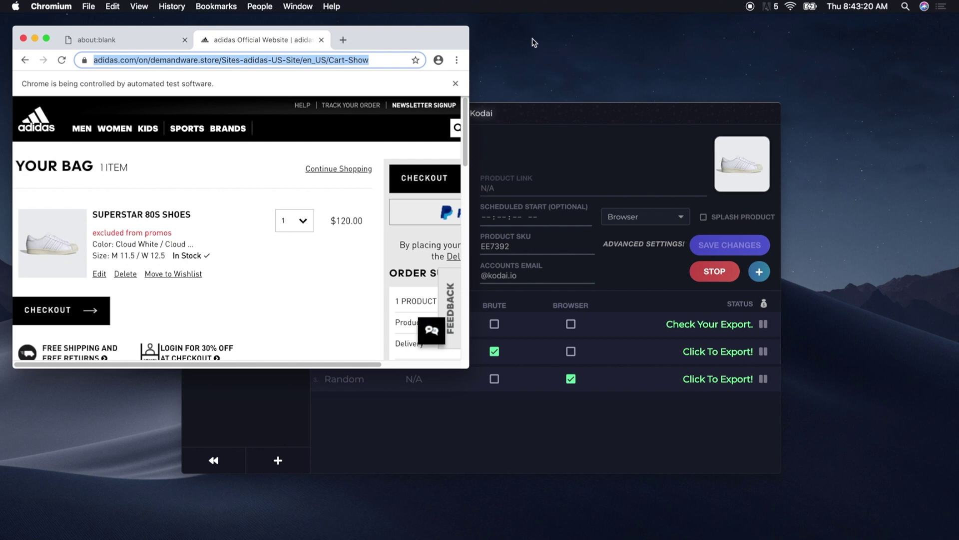
Back in Kodai, change and save the export method as Discord, and export the second task's cart.
{"action": "left_click", "coordinate": [621, 123]}
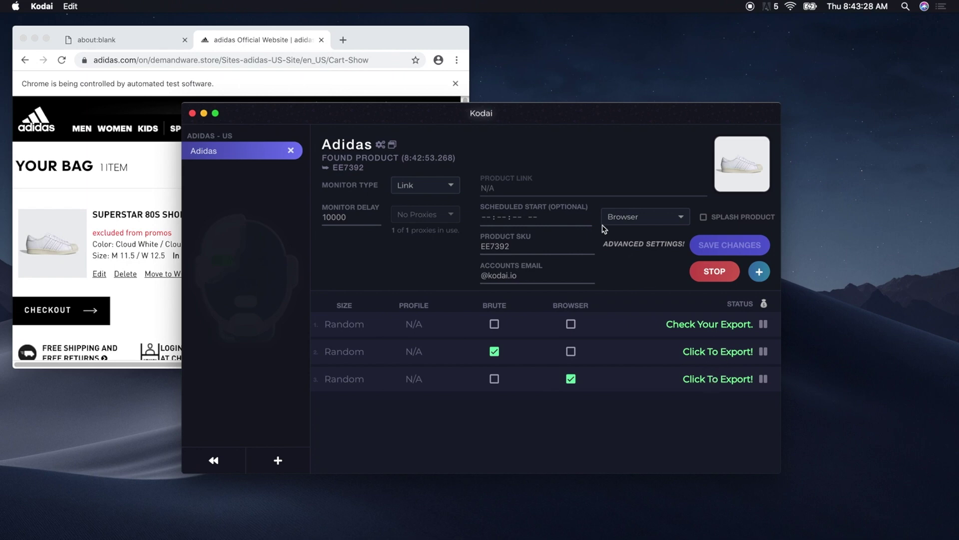
{"action": "left_click", "coordinate": [652, 221]}
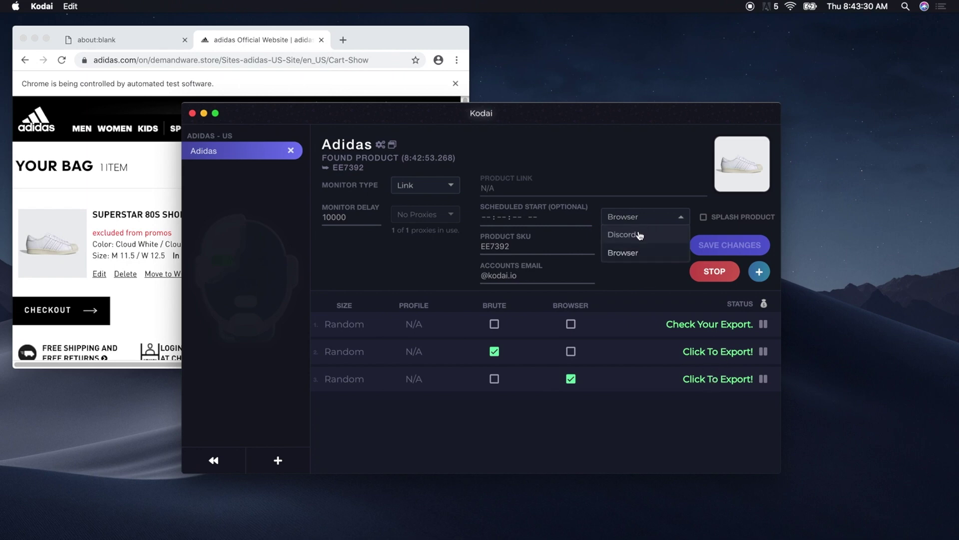
{"action": "left_click", "coordinate": [639, 235]}
{"action": "left_click", "coordinate": [710, 243]}
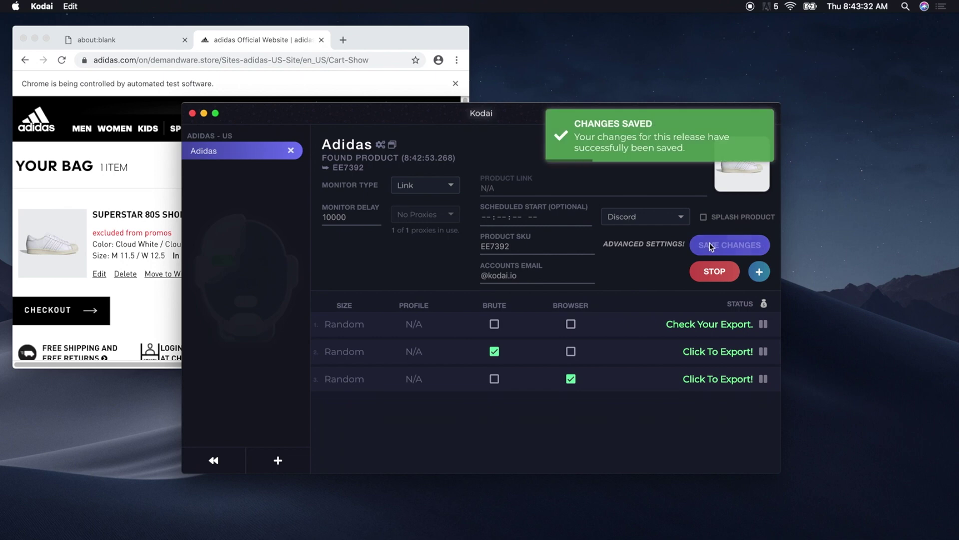
{"action": "left_click", "coordinate": [725, 356]}
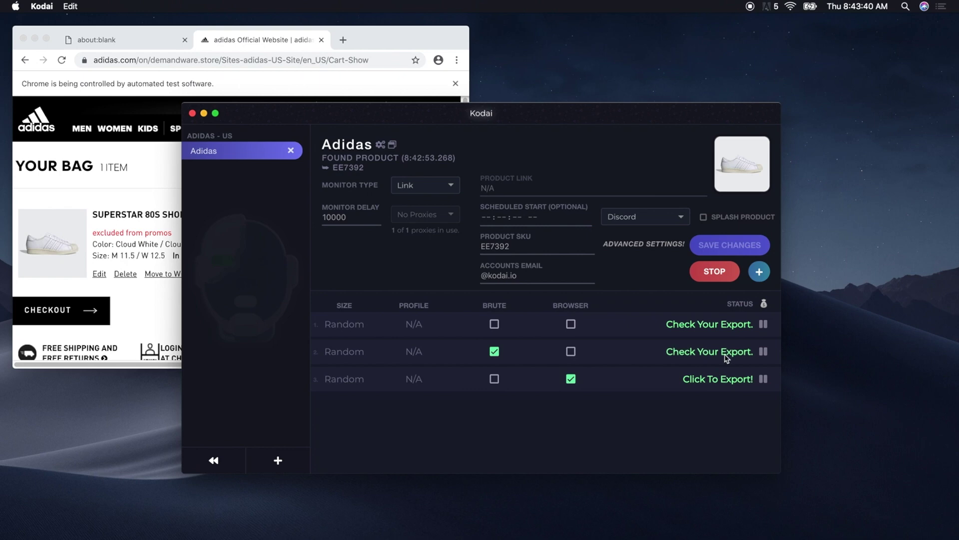
Switch to Discord and check the exported cart message in the kodai-carts channel.
{"action": "key", "text": "super+space"}
{"action": "type", "text": "discor"}
{"action": "key", "text": "Return"}
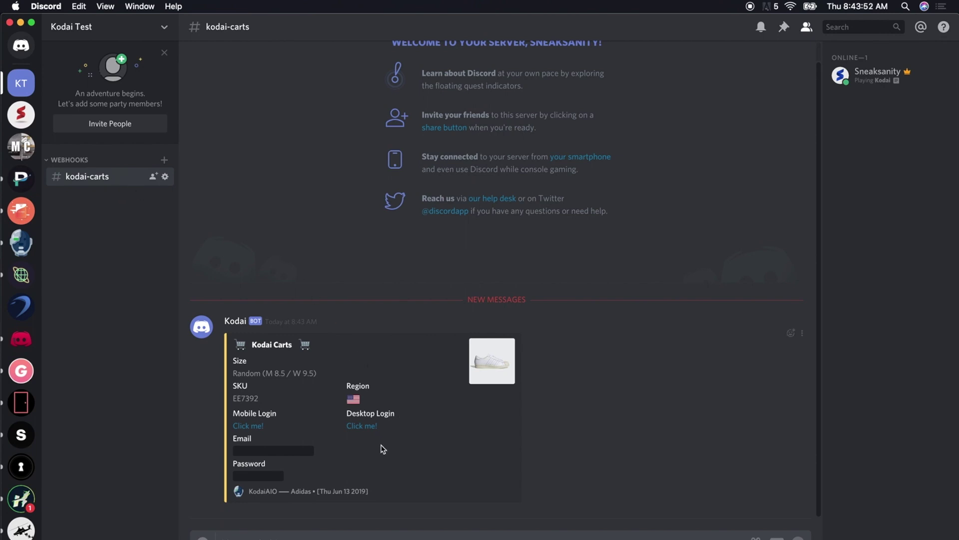
Reveal the account email and password in the exported cart message, open its Desktop Login link, and view the cart's checkout page.
{"action": "left_click", "coordinate": [299, 451]}
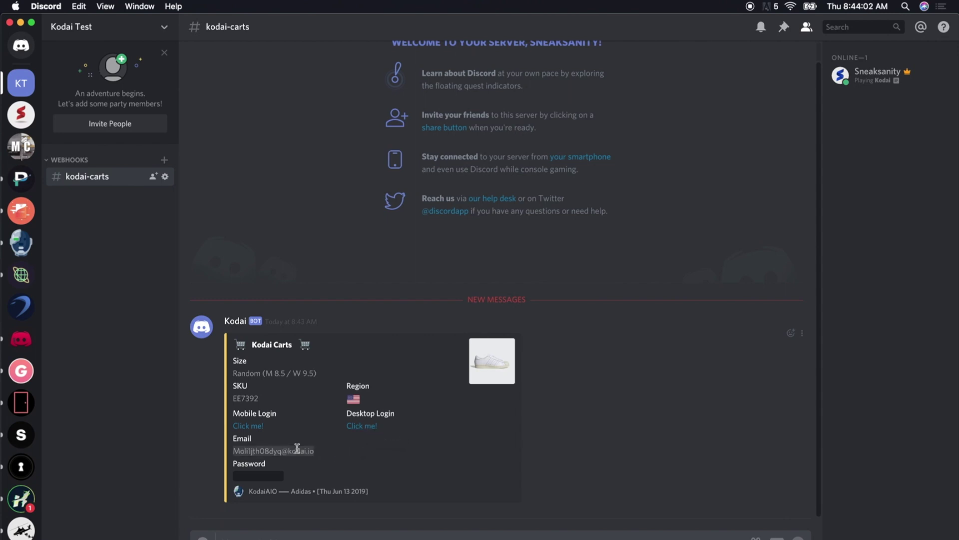
{"action": "left_click", "coordinate": [274, 476]}
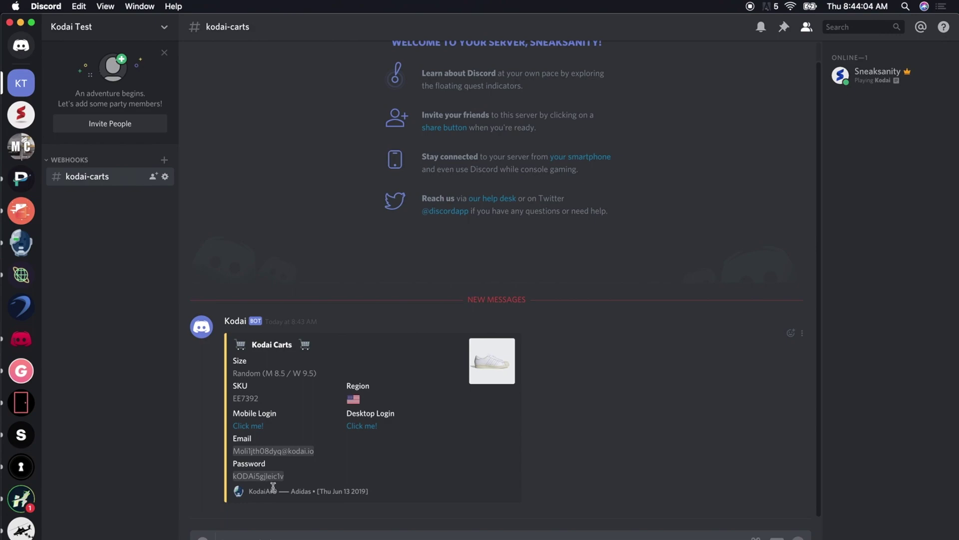
{"action": "left_click", "coordinate": [367, 429]}
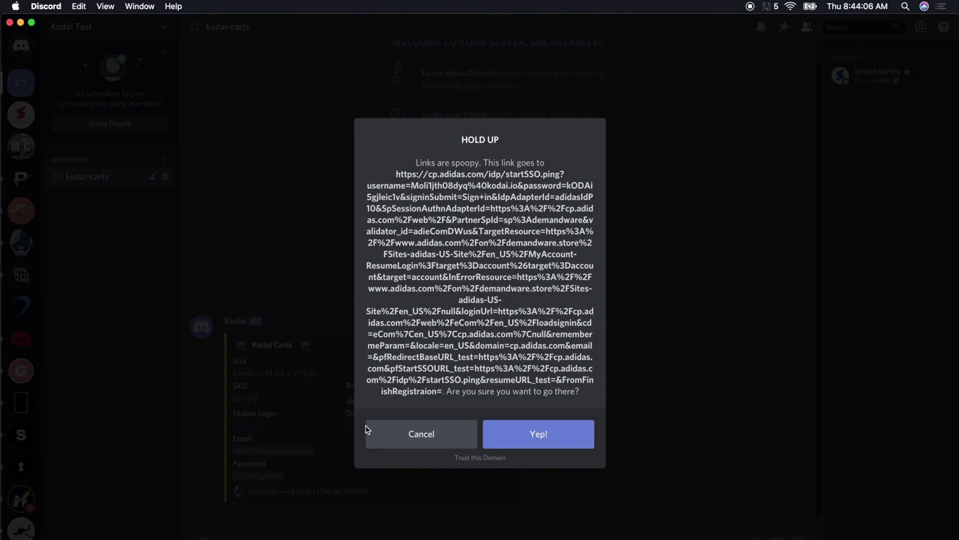
{"action": "left_click", "coordinate": [524, 442]}
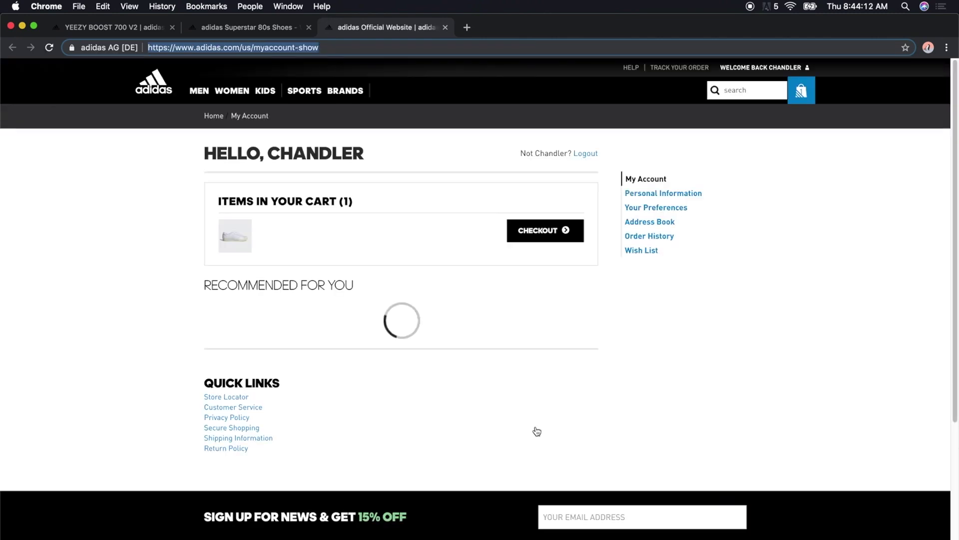
{"action": "left_click", "coordinate": [547, 232]}
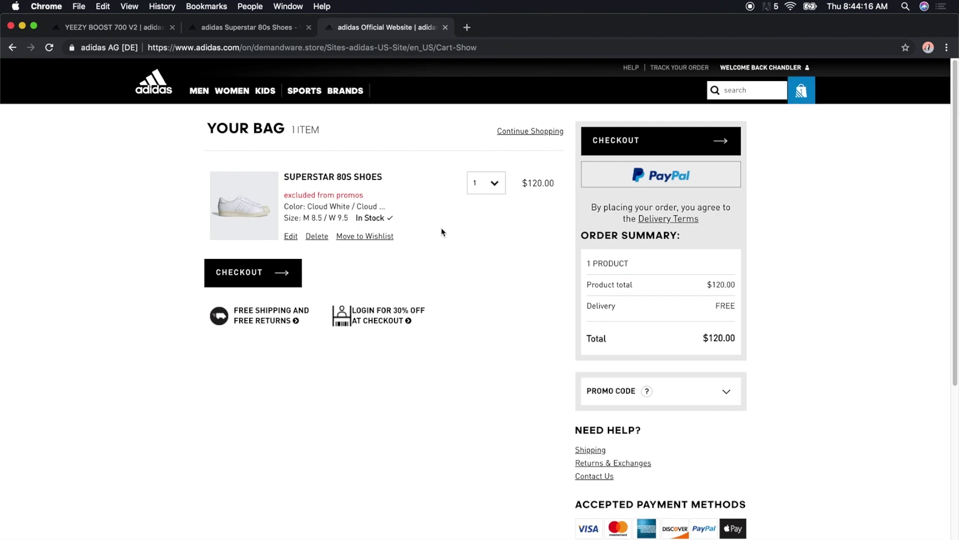
Close the two extra adidas tabs and clear away the Chrome, Discord and exported browser windows to return to Kodai.
{"action": "left_click", "coordinate": [445, 28]}
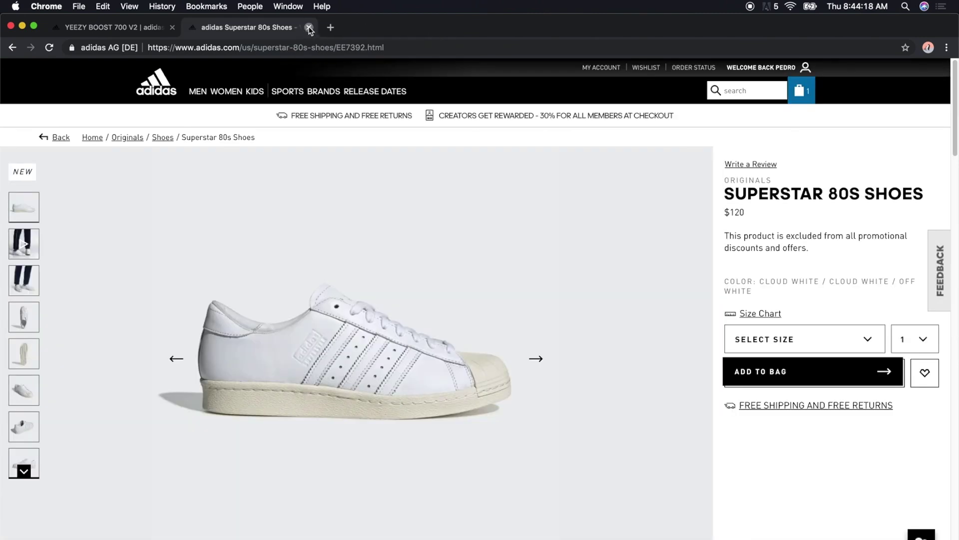
{"action": "left_click", "coordinate": [309, 28]}
{"action": "left_click", "coordinate": [22, 26]}
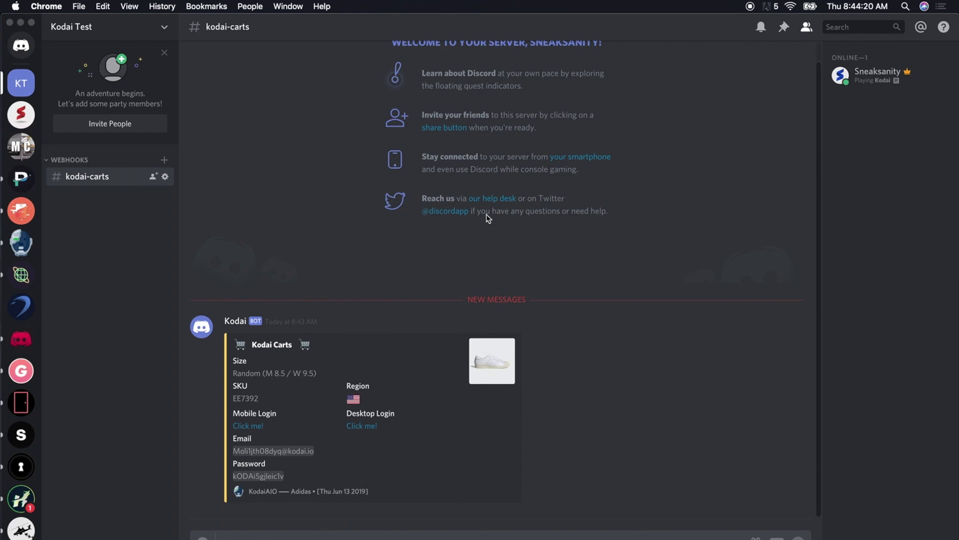
{"action": "left_click", "coordinate": [21, 24]}
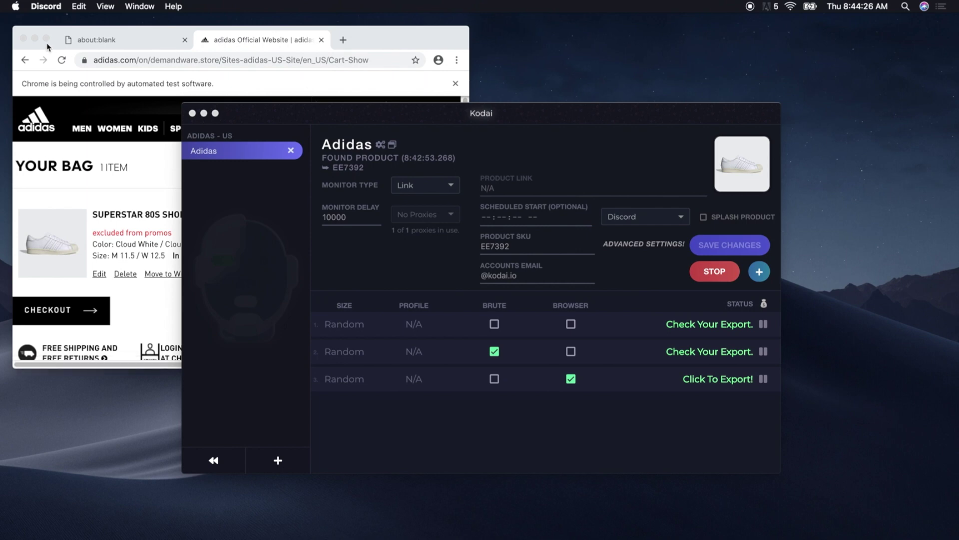
{"action": "left_click", "coordinate": [24, 38]}
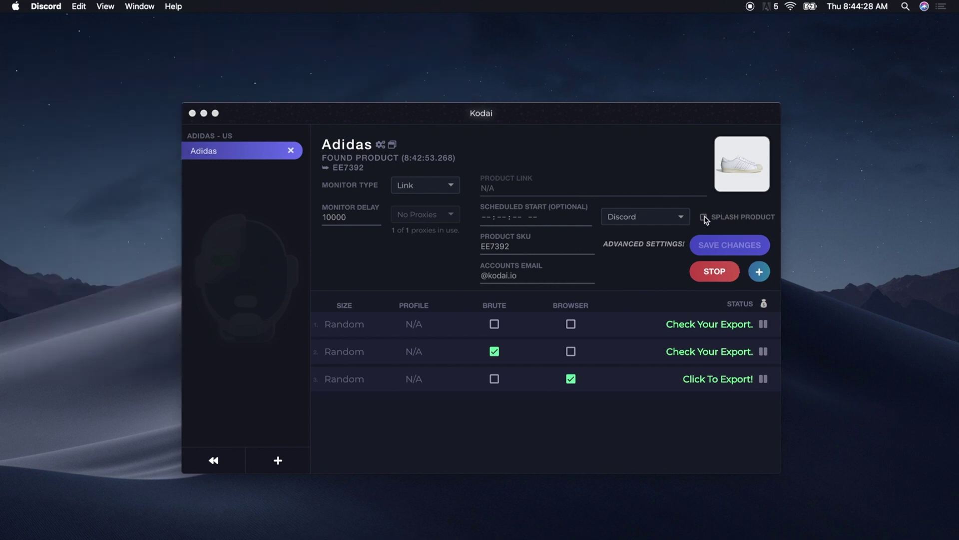
Stop the Adidas release and delete its three tasks.
{"action": "left_click", "coordinate": [719, 271]}
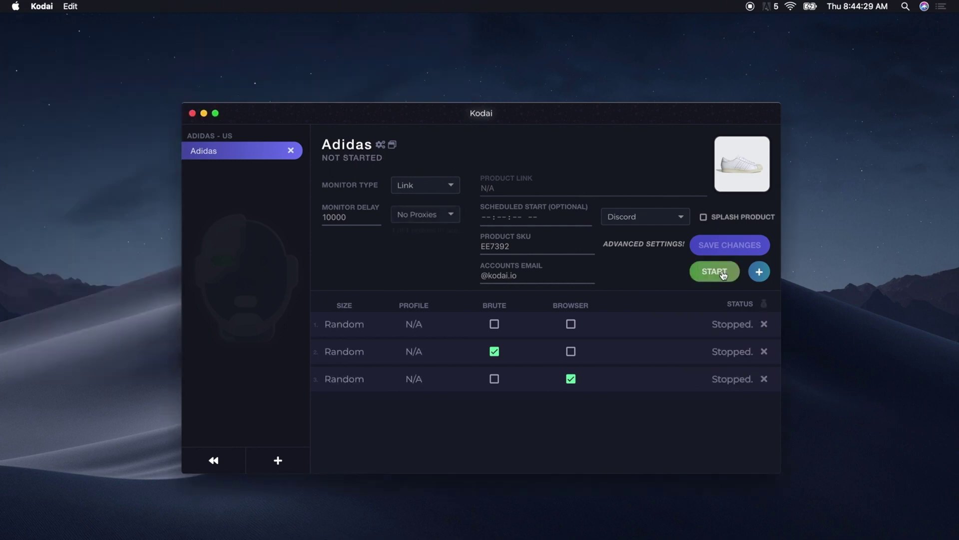
{"action": "left_click", "coordinate": [765, 325]}
{"action": "left_click", "coordinate": [764, 325]}
{"action": "left_click", "coordinate": [764, 325]}
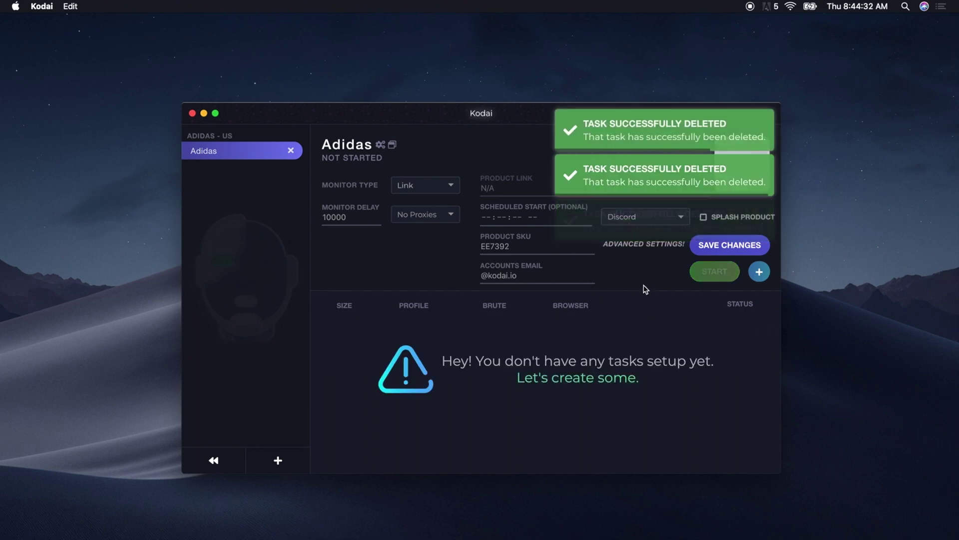
{"action": "left_click", "coordinate": [703, 217]}
{"action": "left_click", "coordinate": [506, 190]}
{"action": "type", "text": "http"}
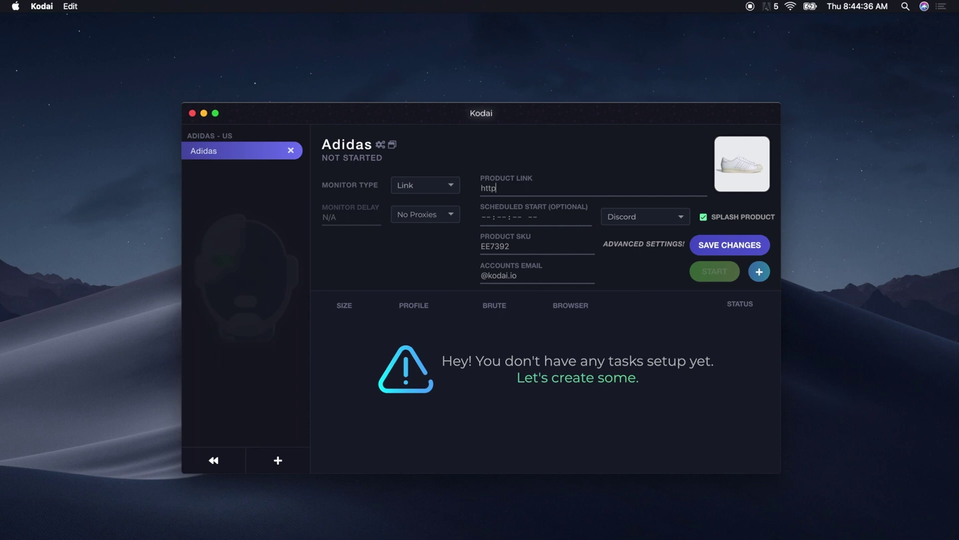
{"action": "type", "text": "s://yzylab.com/yeezy"}
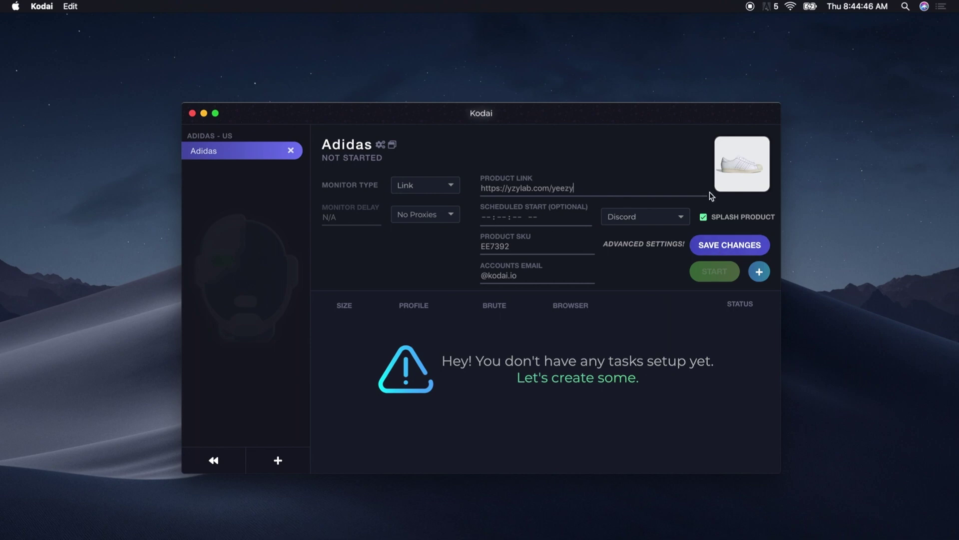
{"action": "left_click", "coordinate": [732, 245]}
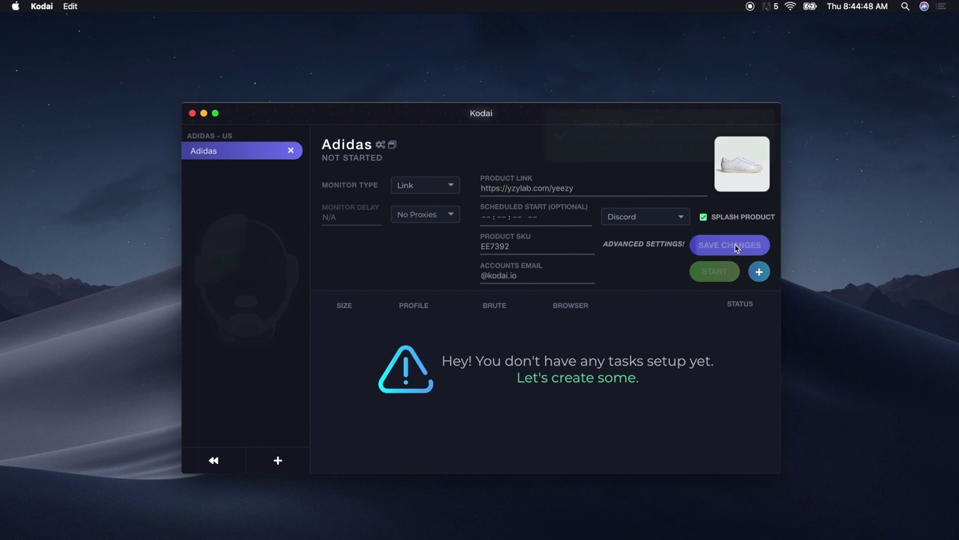
Create three tasks with the Random size for the yzylab splash release and return to the task list.
{"action": "left_click", "coordinate": [759, 273]}
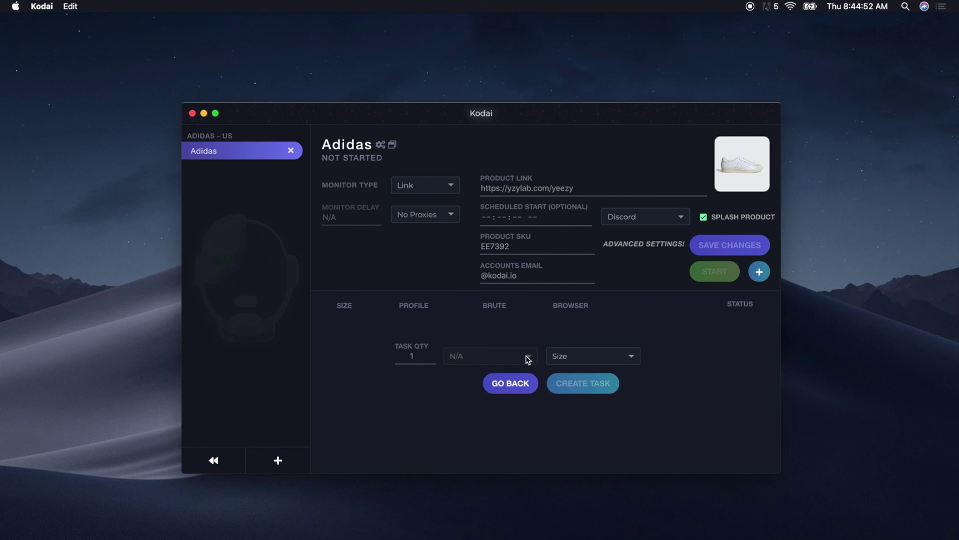
{"action": "left_click", "coordinate": [570, 358]}
{"action": "left_click", "coordinate": [564, 238]}
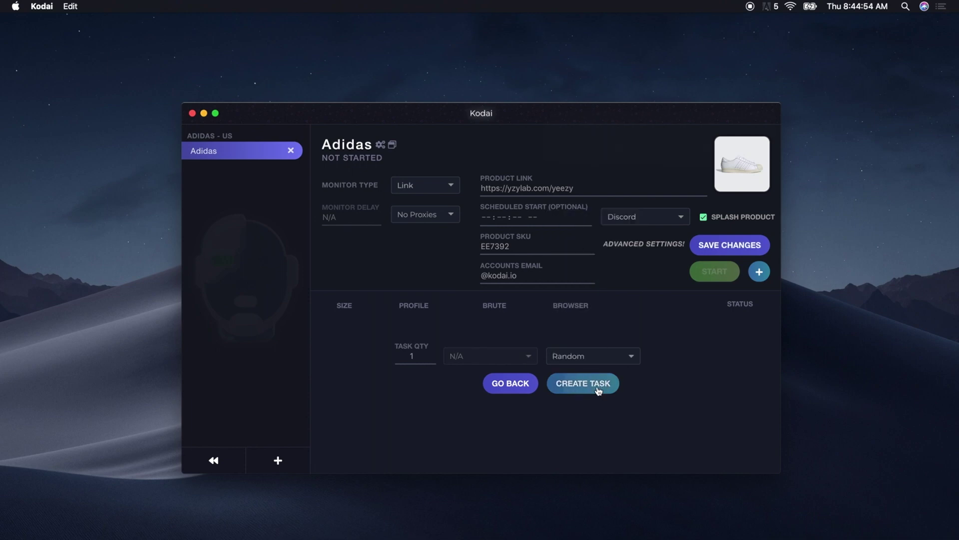
{"action": "left_click", "coordinate": [598, 388]}
{"action": "left_click", "coordinate": [598, 388]}
{"action": "left_click", "coordinate": [595, 386]}
{"action": "left_click", "coordinate": [512, 384]}
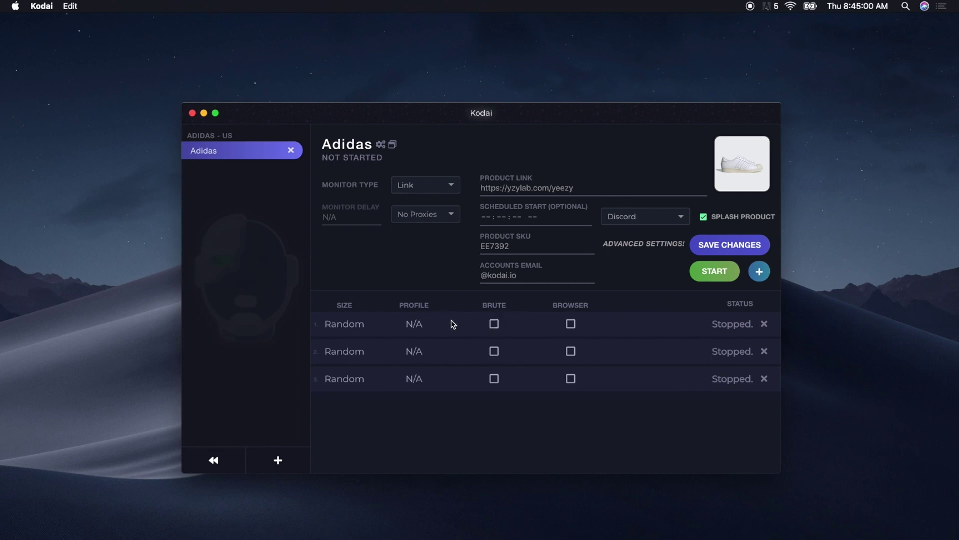
Enable Brute for all three tasks, save the changes, and start the splash release.
{"action": "left_click", "coordinate": [496, 325]}
{"action": "left_click", "coordinate": [496, 353]}
{"action": "left_click", "coordinate": [495, 381]}
{"action": "left_click", "coordinate": [752, 245]}
{"action": "left_click", "coordinate": [719, 273]}
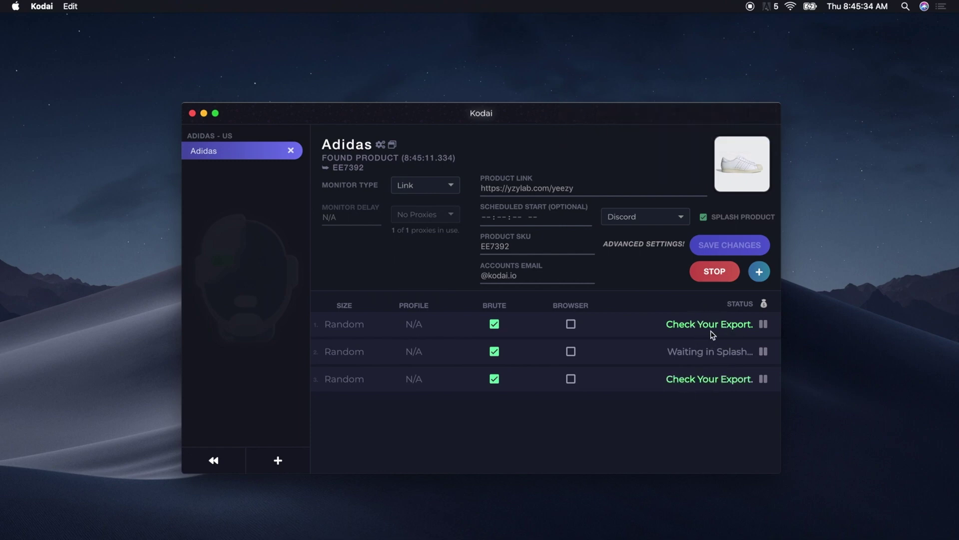
Stop the splash release and delete all three of its tasks.
{"action": "left_click", "coordinate": [724, 273]}
{"action": "left_click", "coordinate": [764, 324]}
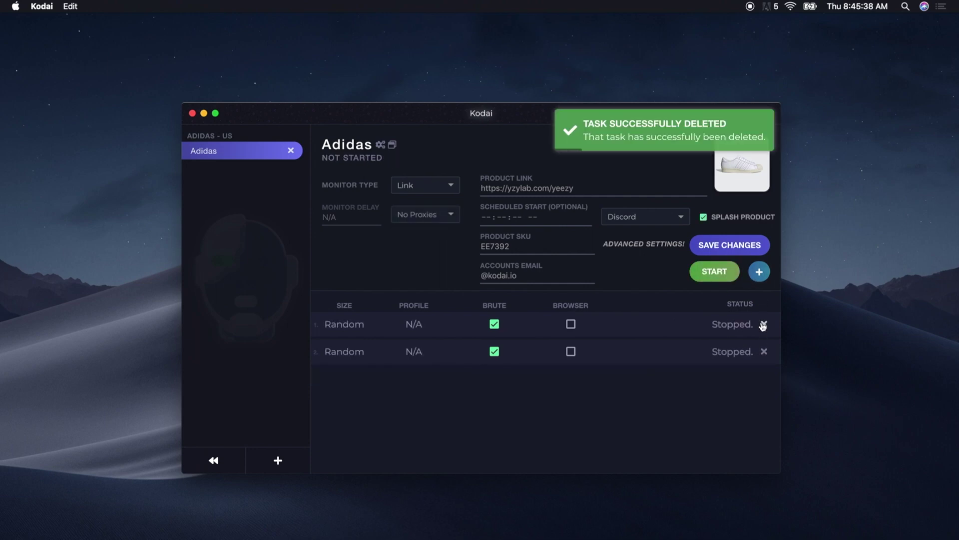
{"action": "left_click", "coordinate": [764, 324]}
{"action": "left_click", "coordinate": [764, 325]}
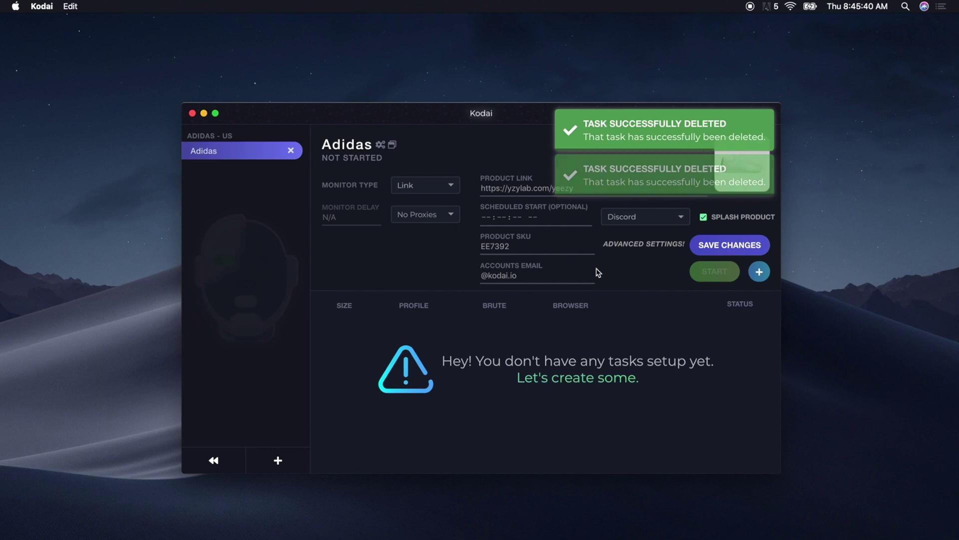
{"action": "left_click_drag", "start_coordinate": [589, 188], "coordinate": [510, 183]}
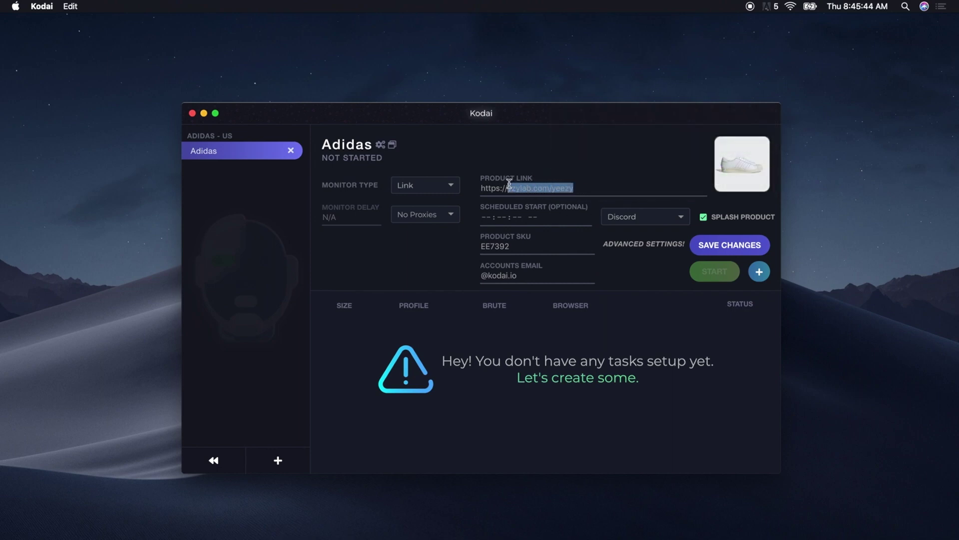
{"action": "type", "text": "adidas"}
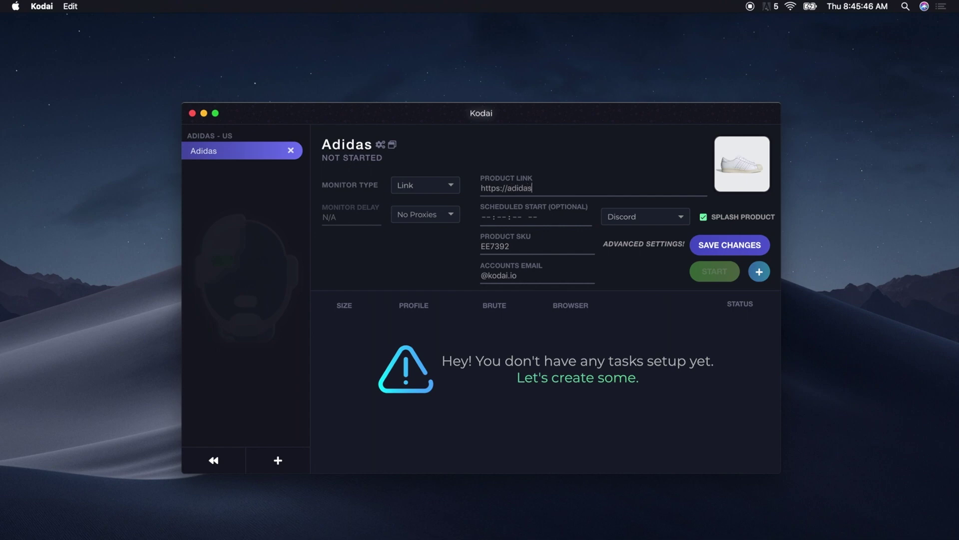
{"action": "type", "text": ".com/us/yeezy"}
{"action": "left_click_drag", "start_coordinate": [544, 253], "coordinate": [475, 253]}
{"action": "key", "text": "BackSpace"}
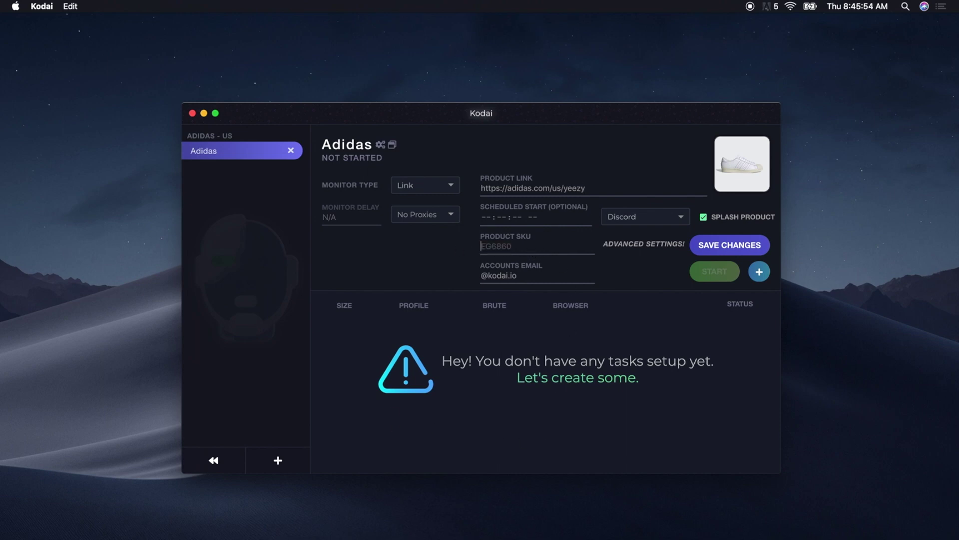
Switch to Chrome and inspect the Yeezy Boost 700 V2 Tephra image's page code for its product SKU.
{"action": "key", "text": "super+space"}
{"action": "type", "text": "chr"}
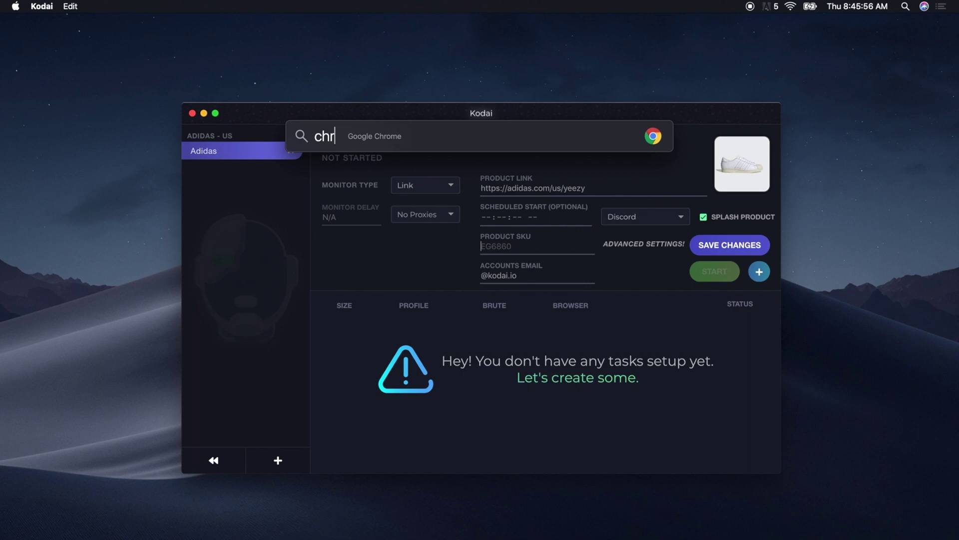
{"action": "key", "text": "Return"}
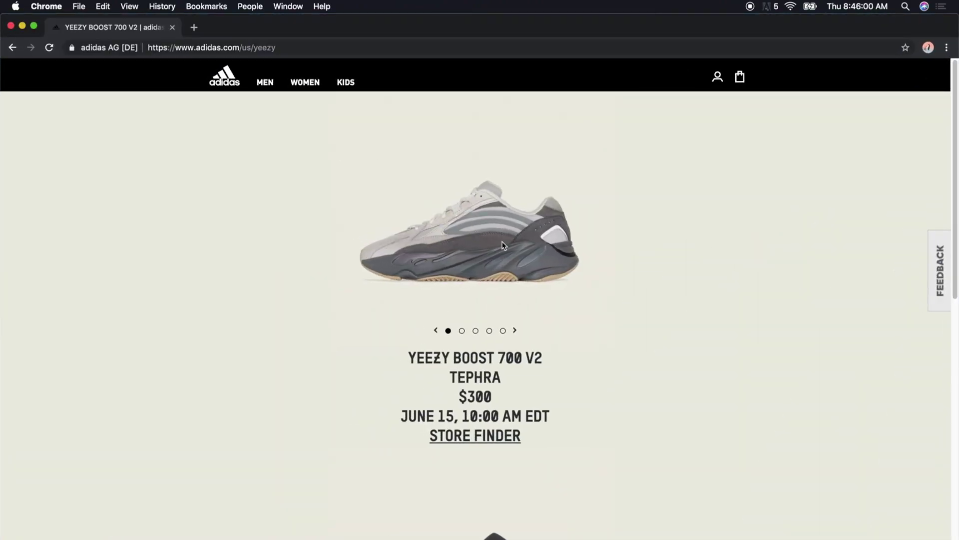
{"action": "right_click", "coordinate": [502, 245]}
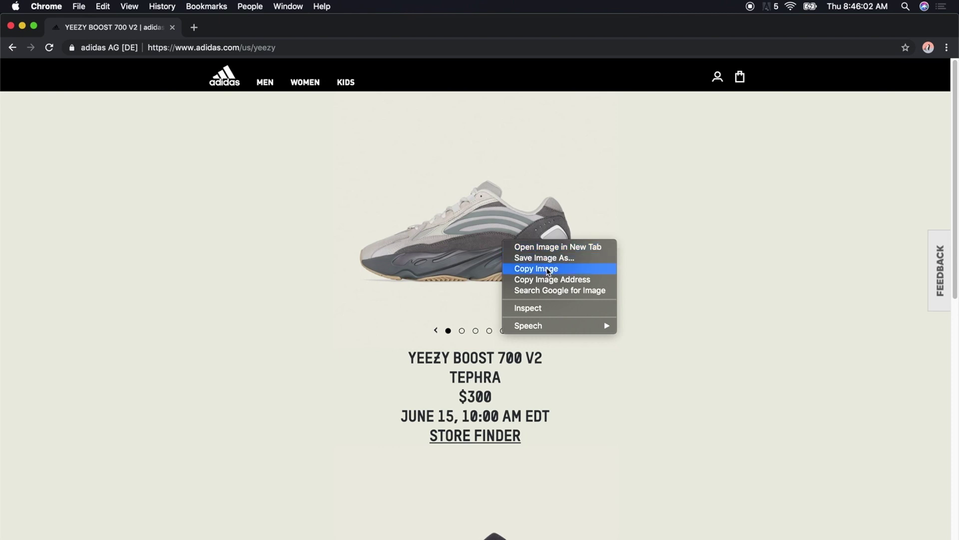
{"action": "left_click", "coordinate": [553, 308]}
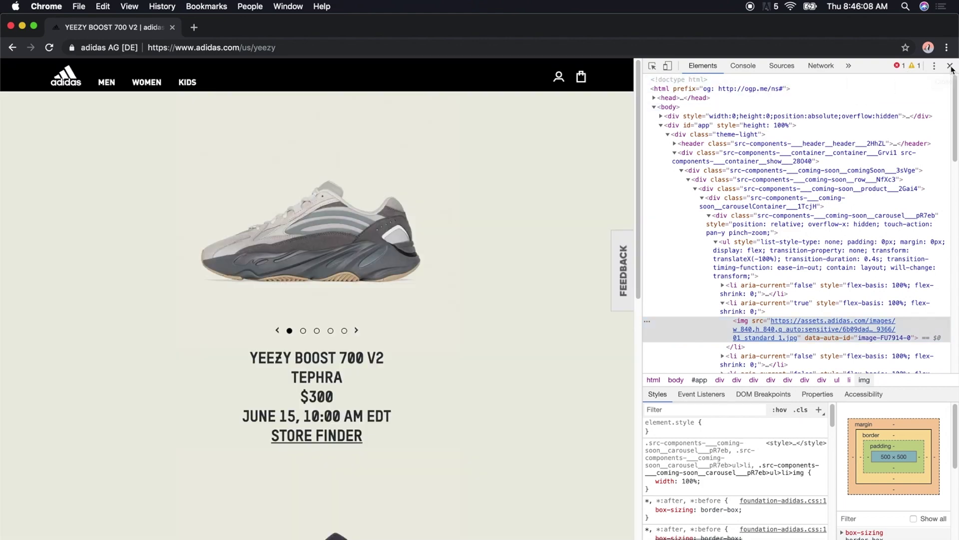
{"action": "left_click", "coordinate": [950, 66]}
Back in Kodai, set the product SKU to FU7914 and save the changes.
{"action": "left_click", "coordinate": [22, 26]}
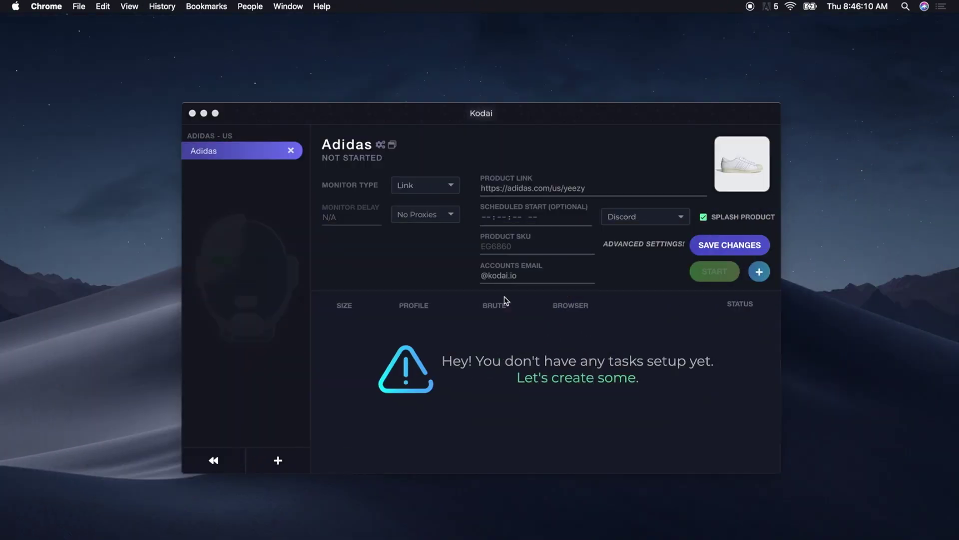
{"action": "left_click", "coordinate": [518, 244]}
{"action": "type", "text": "FU"}
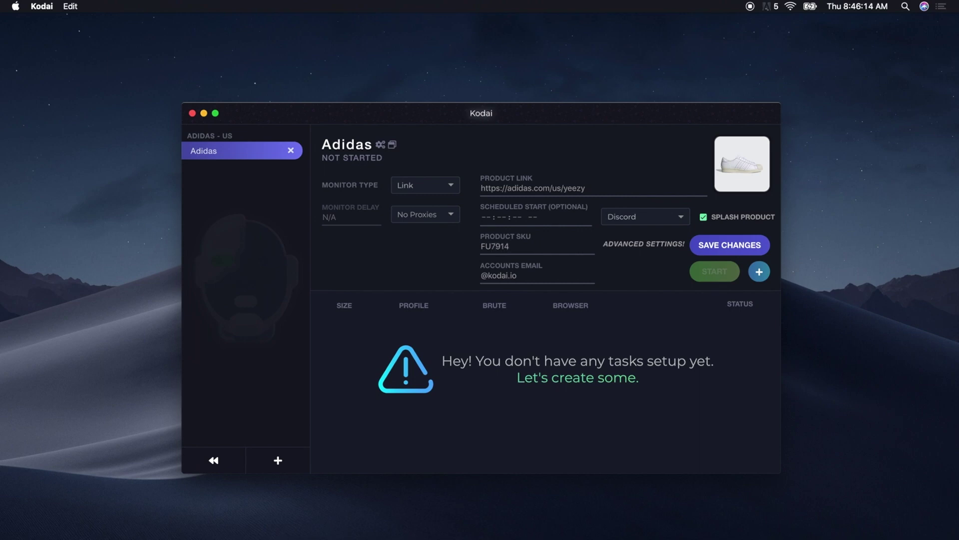
{"action": "type", "text": "7914"}
{"action": "left_click", "coordinate": [752, 247]}
Create three tasks with the Random size for the FU7914 release and return to the task list.
{"action": "left_click", "coordinate": [759, 271]}
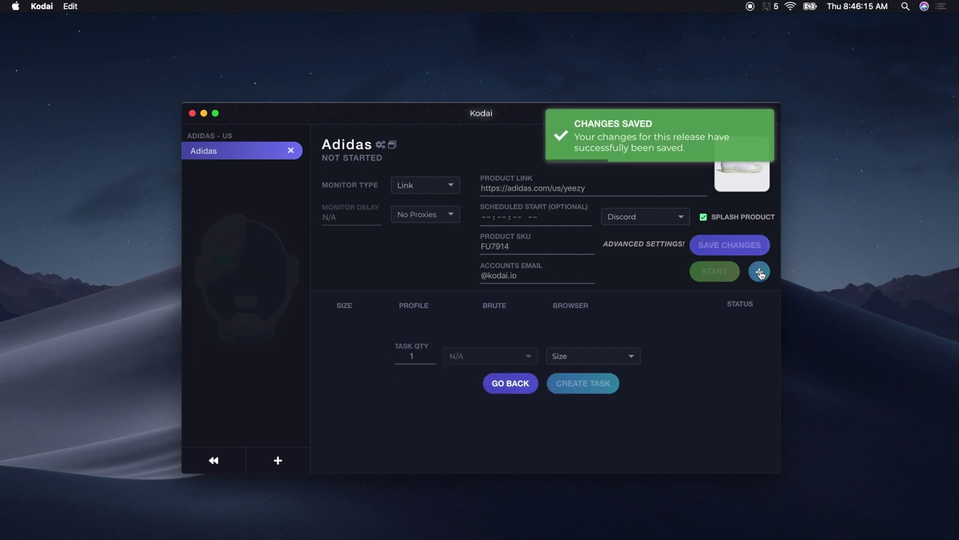
{"action": "left_click", "coordinate": [600, 352]}
{"action": "left_click", "coordinate": [598, 239]}
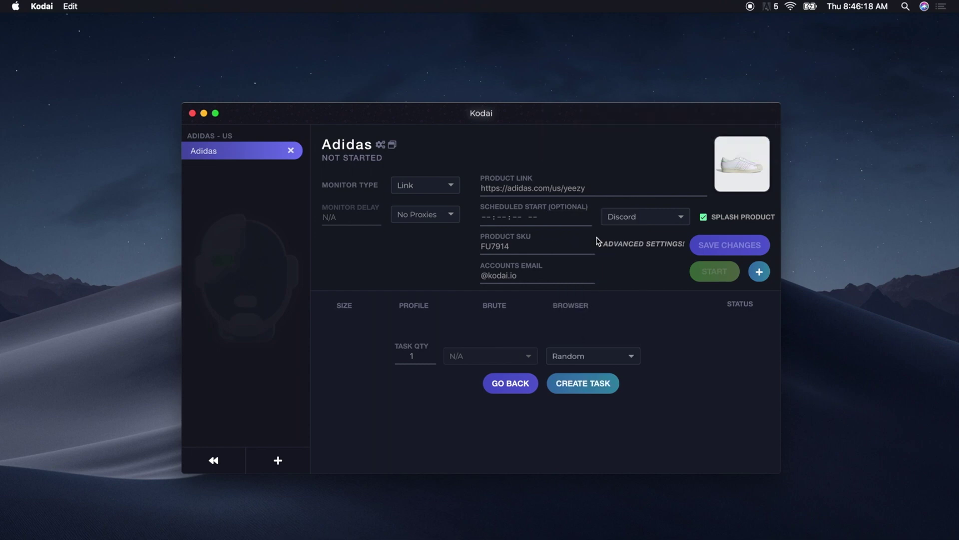
{"action": "left_click", "coordinate": [578, 386]}
{"action": "left_click", "coordinate": [578, 385]}
{"action": "left_click", "coordinate": [578, 385]}
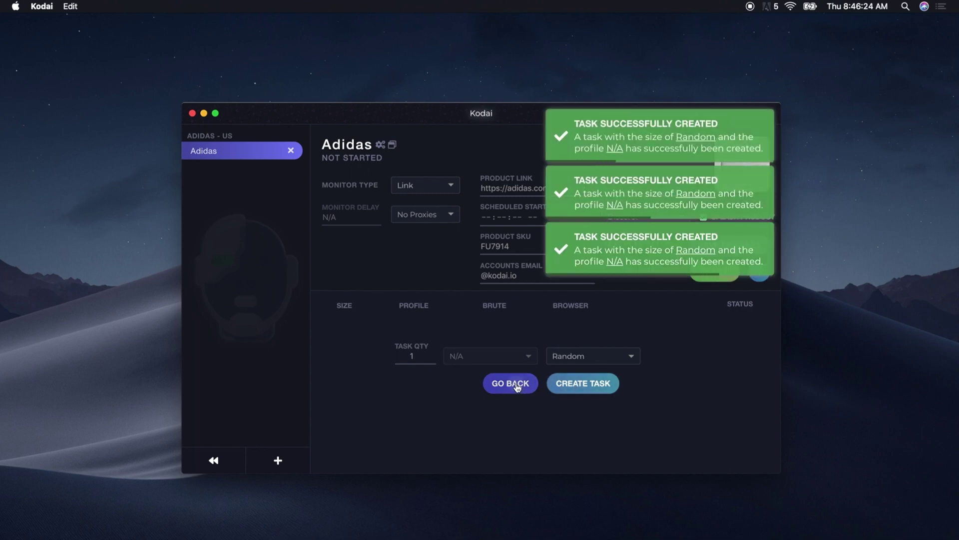
{"action": "left_click", "coordinate": [514, 384]}
Enable Brute for all three FU7914 tasks and save the changes, and run the release until stopping it.
{"action": "left_click", "coordinate": [494, 324]}
{"action": "left_click", "coordinate": [495, 352]}
{"action": "left_click", "coordinate": [494, 379]}
{"action": "left_click", "coordinate": [738, 246]}
{"action": "left_click", "coordinate": [717, 273]}
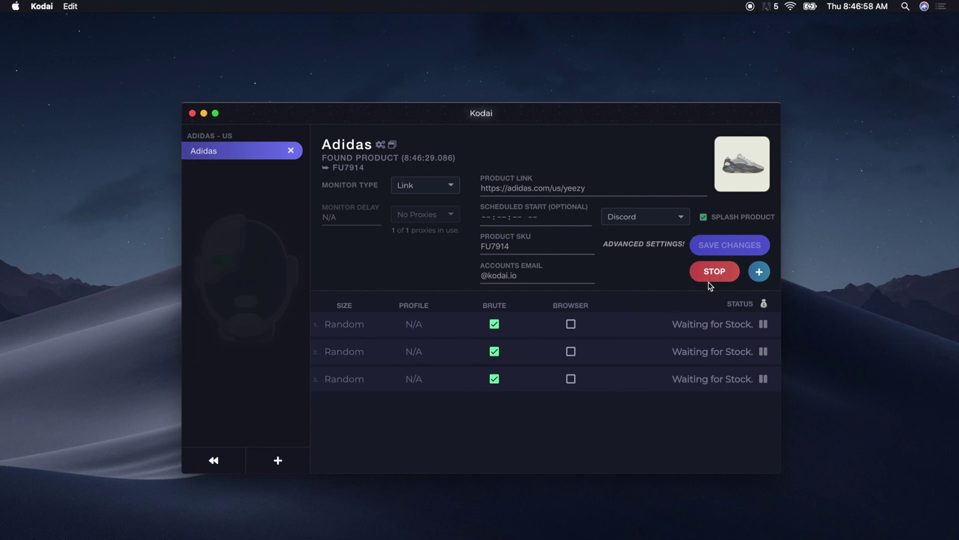
{"action": "left_click", "coordinate": [724, 276]}
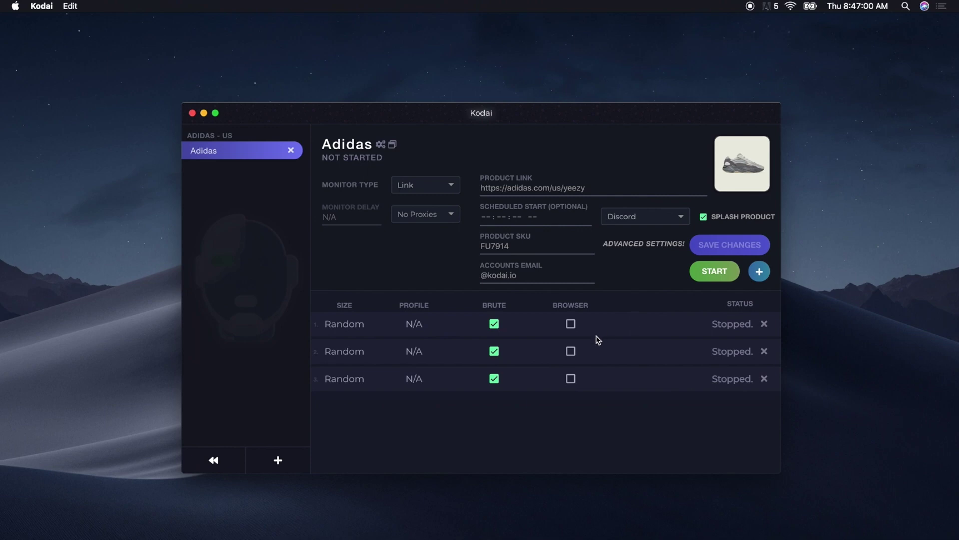